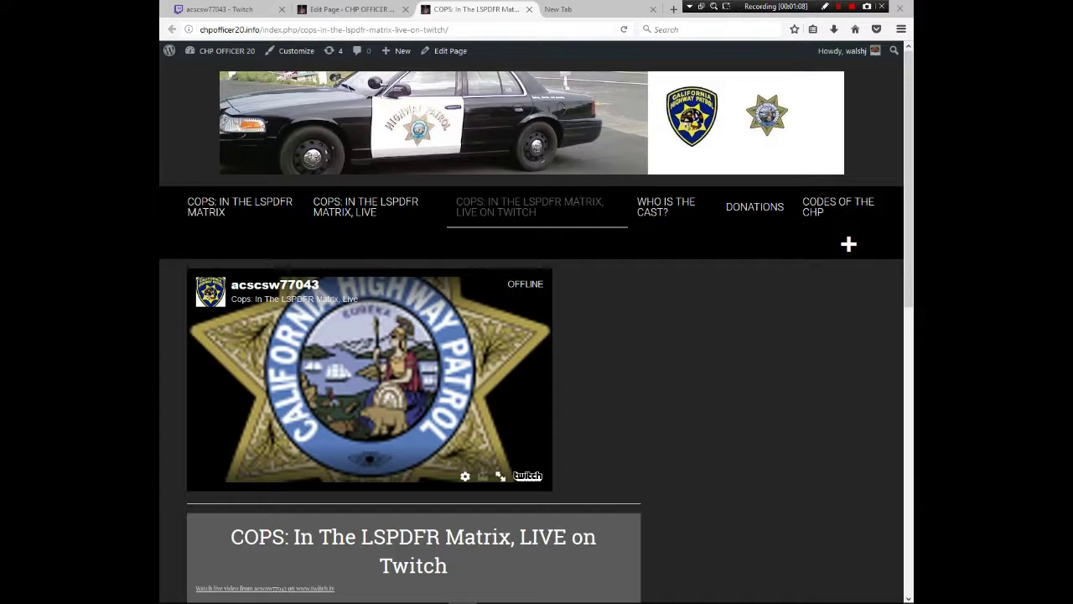
- Scroll through the current page, then go to the site's front page
scroll(537, 327, "down", 3)
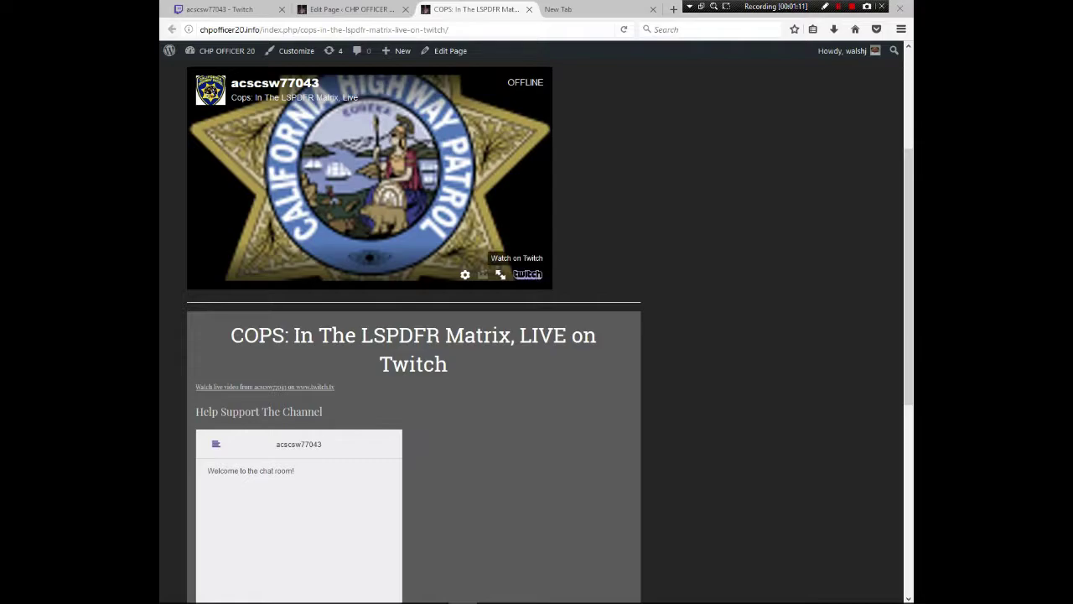
scroll(413, 587, "down", 3)
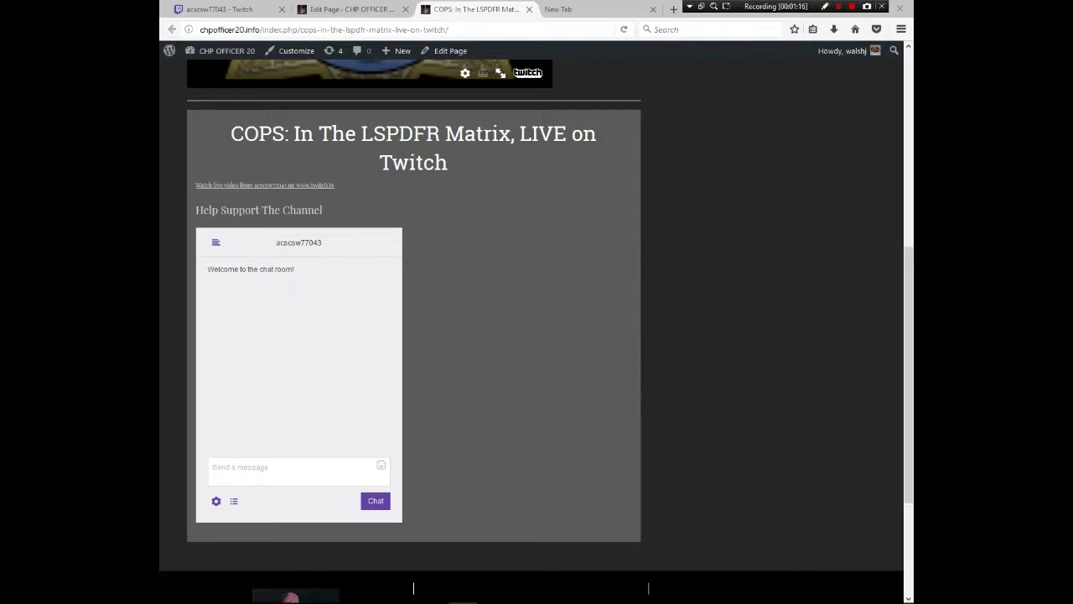
scroll(414, 587, "up", 4)
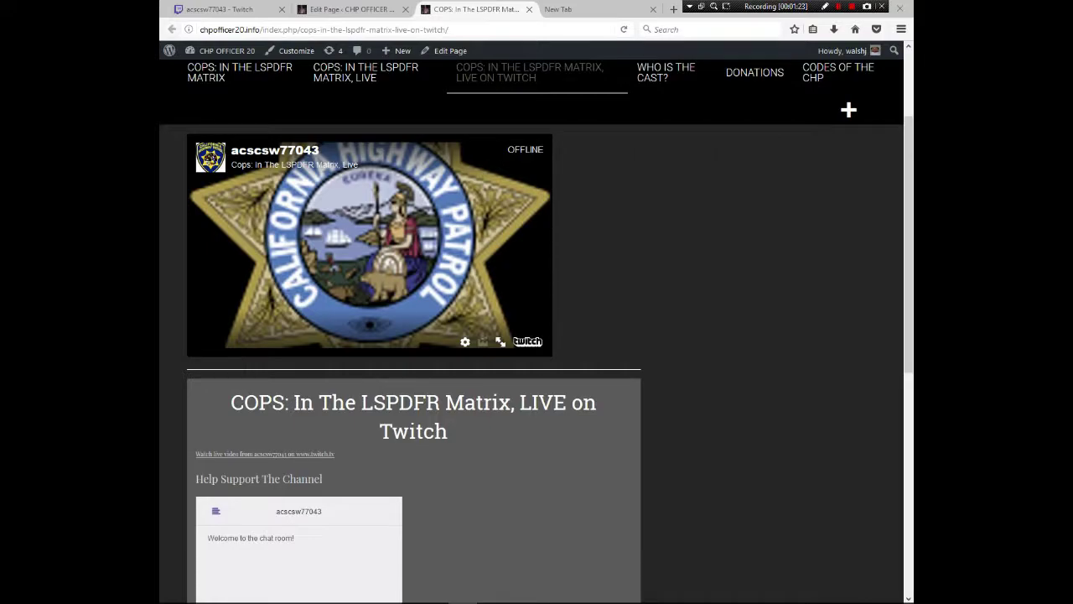
scroll(413, 587, "down", 4)
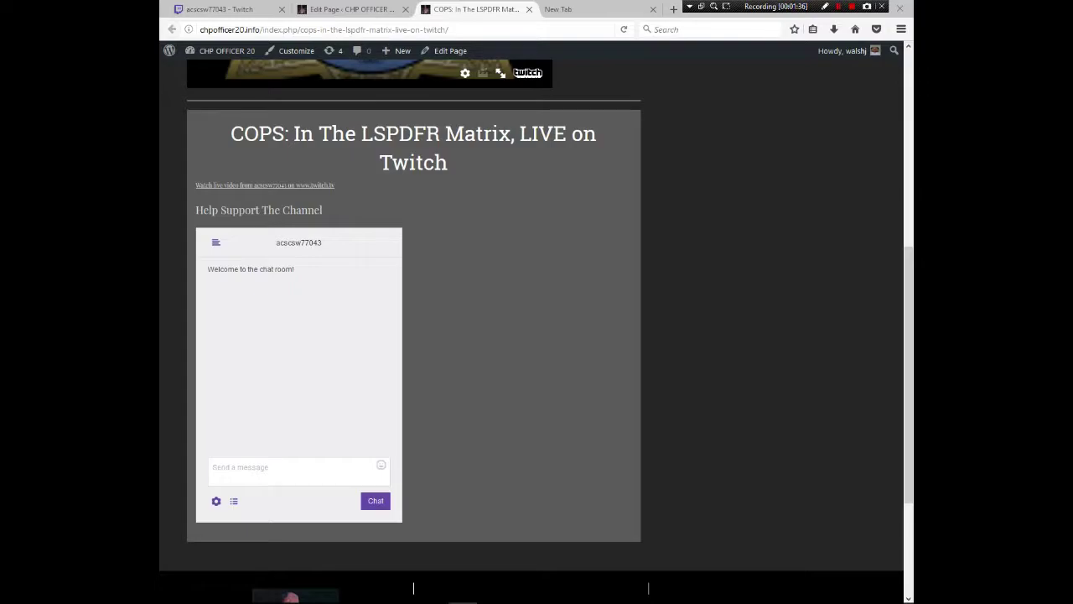
scroll(413, 335, "up", 3)
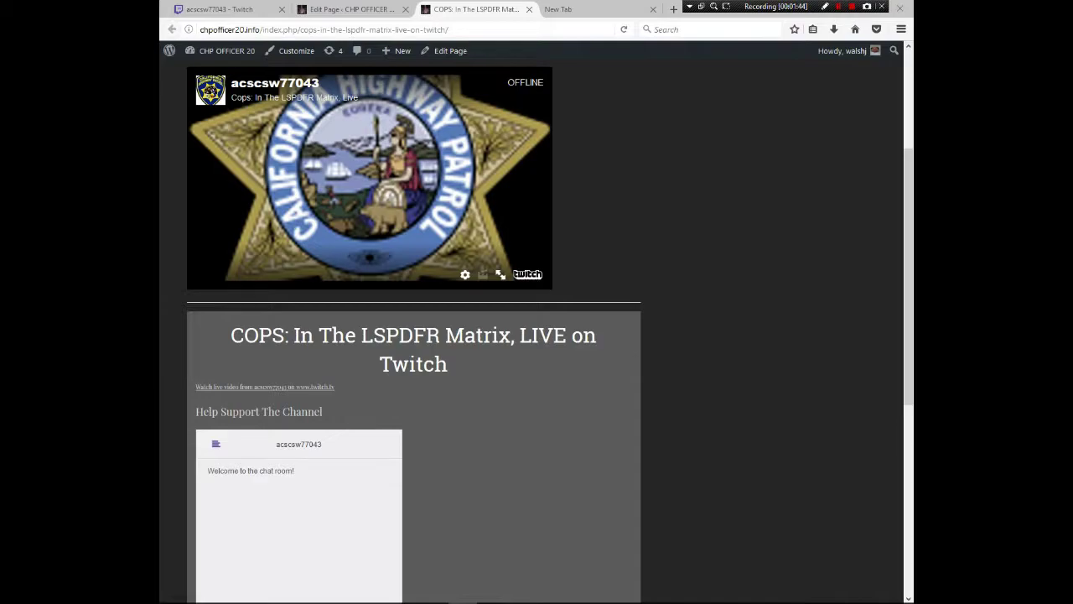
scroll(532, 327, "up", 1)
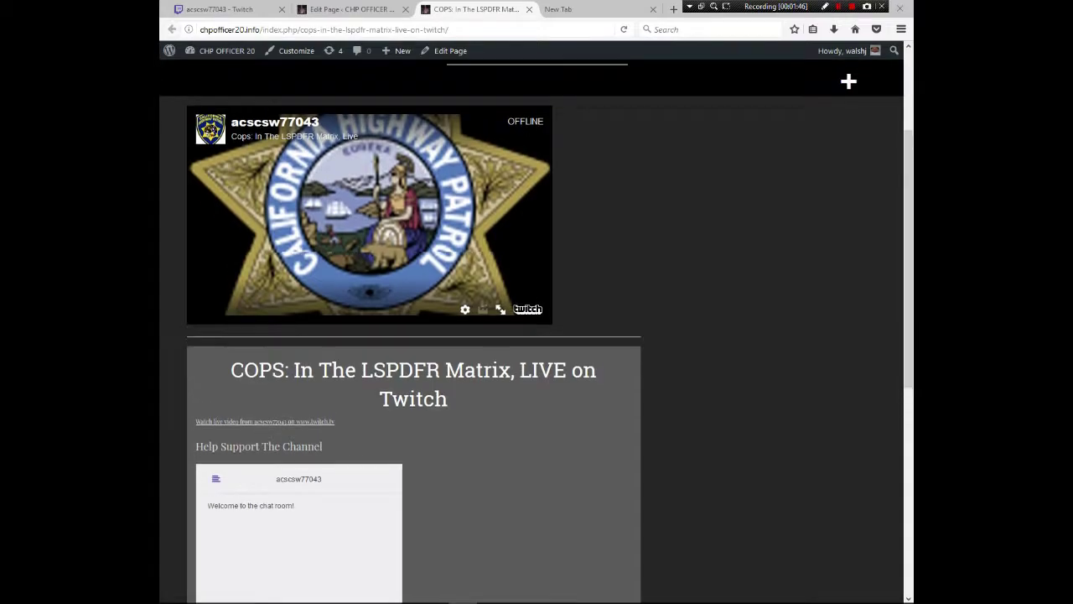
scroll(532, 327, "up", 2)
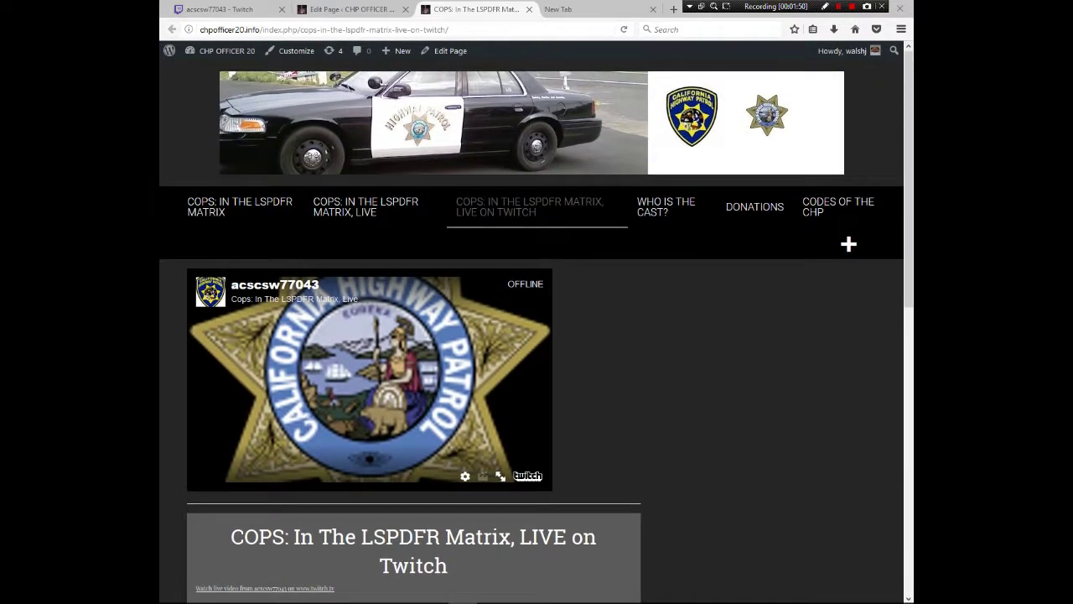
scroll(532, 327, "down", 2)
scroll(532, 327, "down", 5)
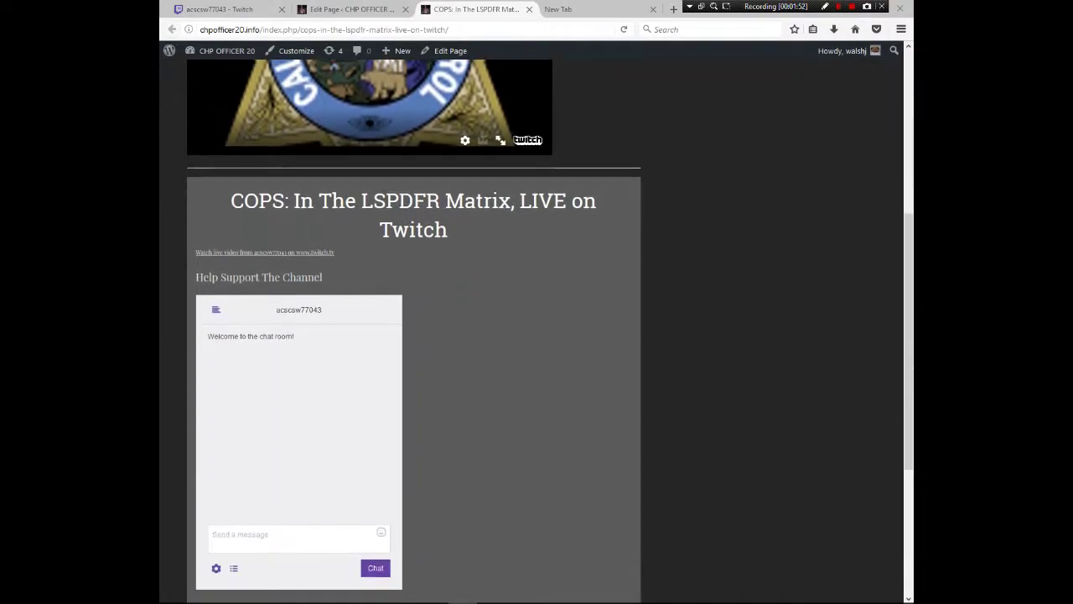
scroll(532, 326, "up", 2)
scroll(532, 327, "up", 2)
scroll(533, 327, "up", 3)
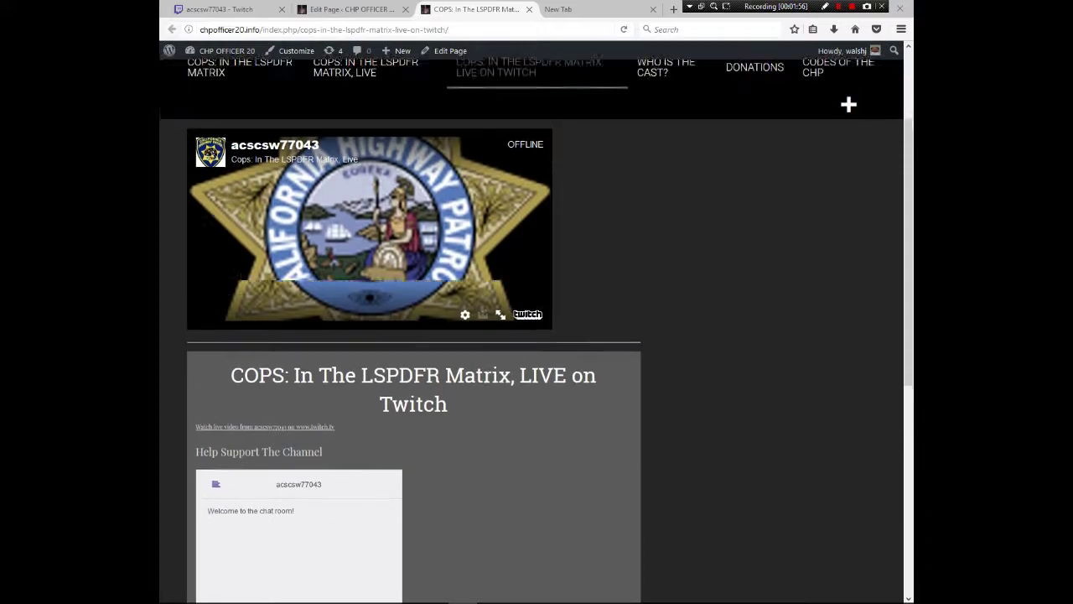
left_click(239, 206)
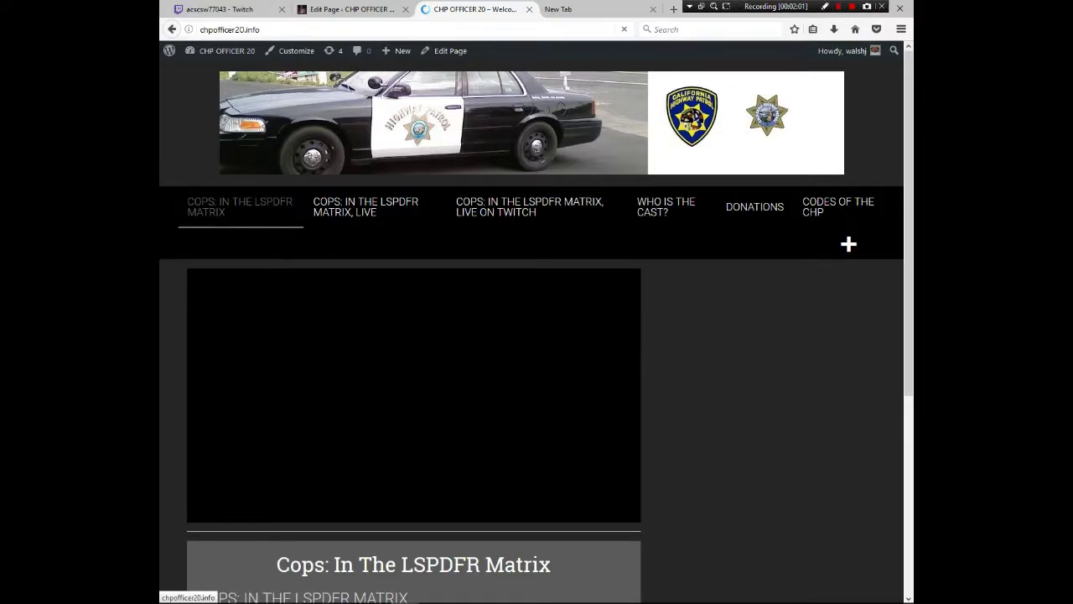
- Open the 'Cops: In The LSPDFR Matrix, LIVE' page from the front page
scroll(532, 335, "down", 2)
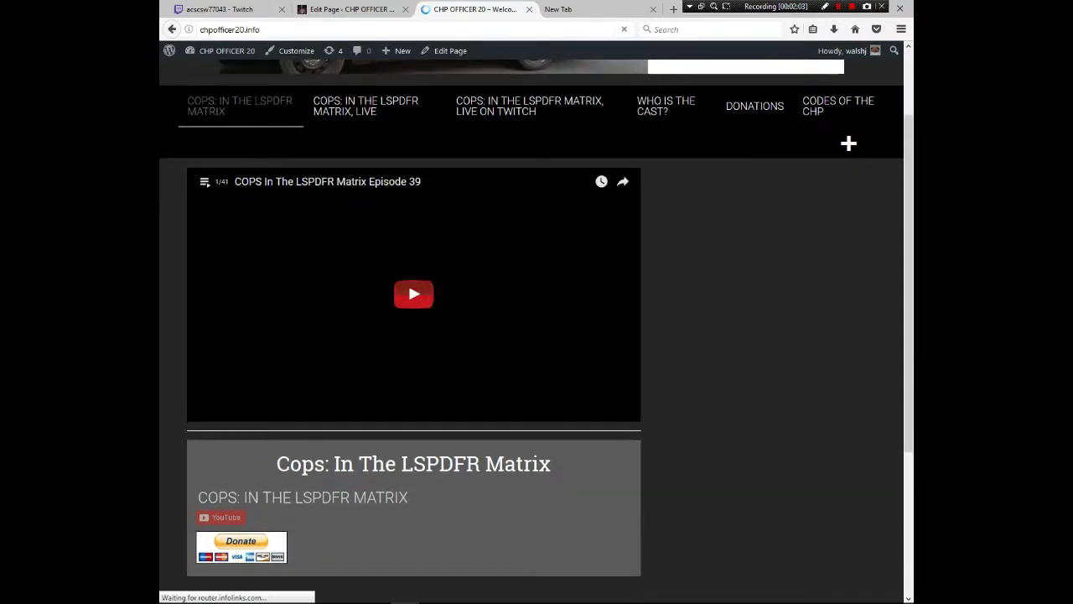
scroll(365, 210, "up", 2)
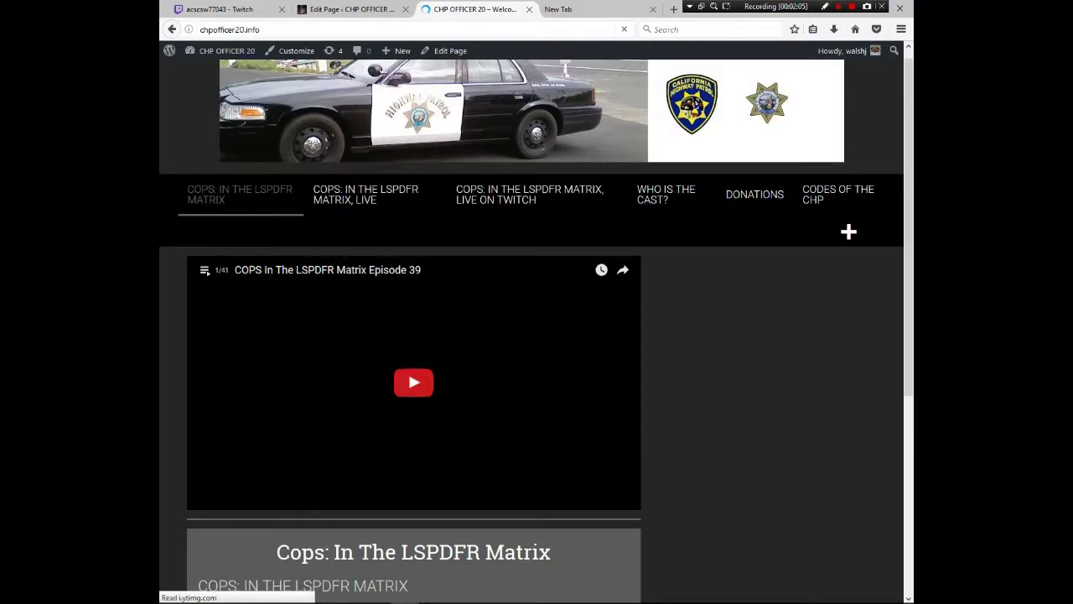
left_click(366, 206)
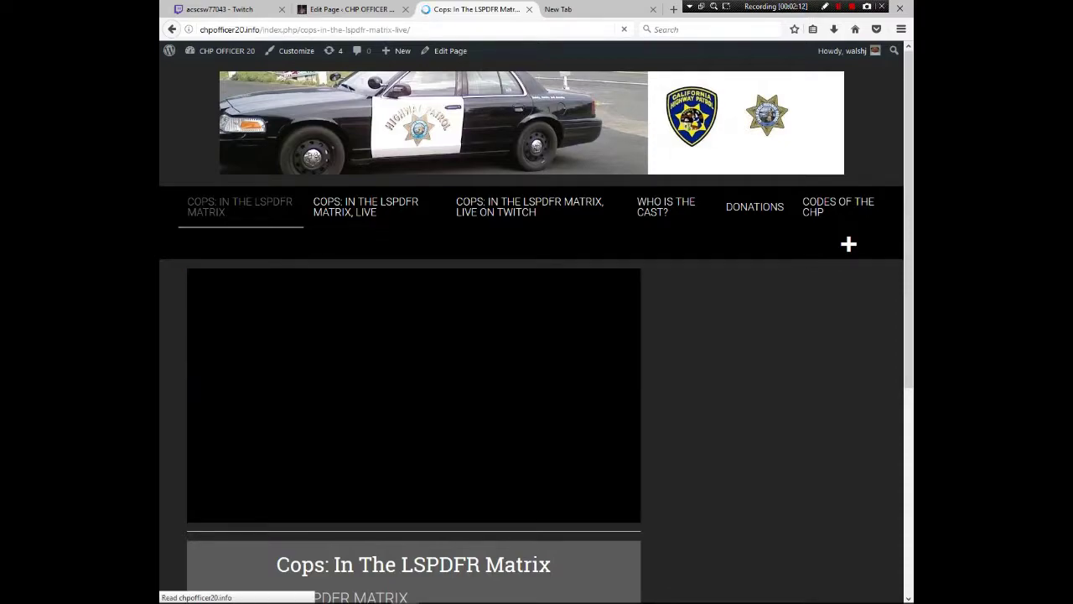
- Look over that page, then return to the LIVE on Twitch page
scroll(531, 329, "down", 1)
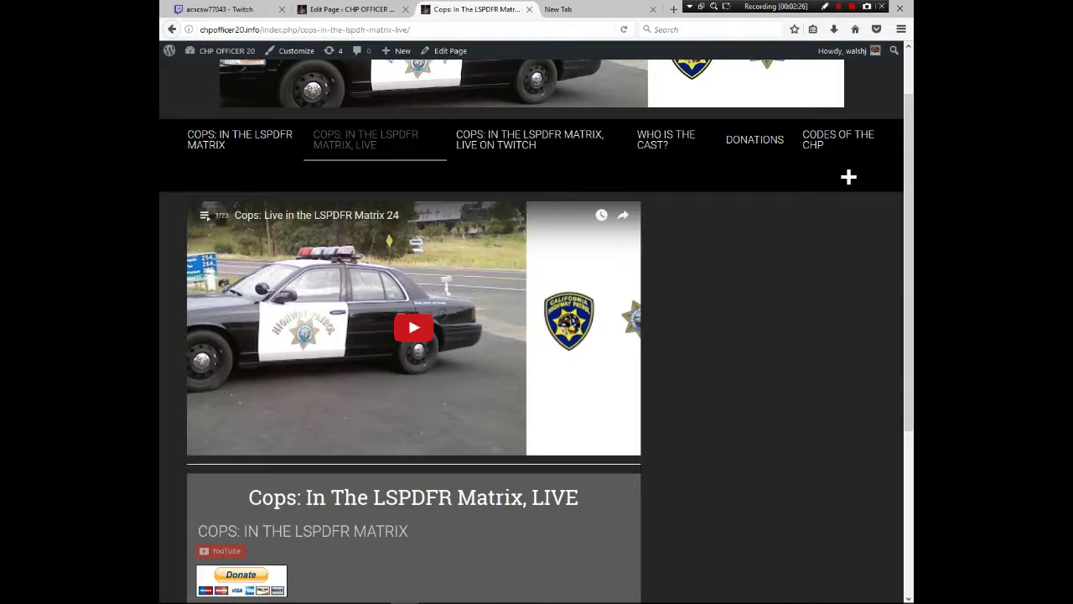
scroll(536, 335, "down", 3)
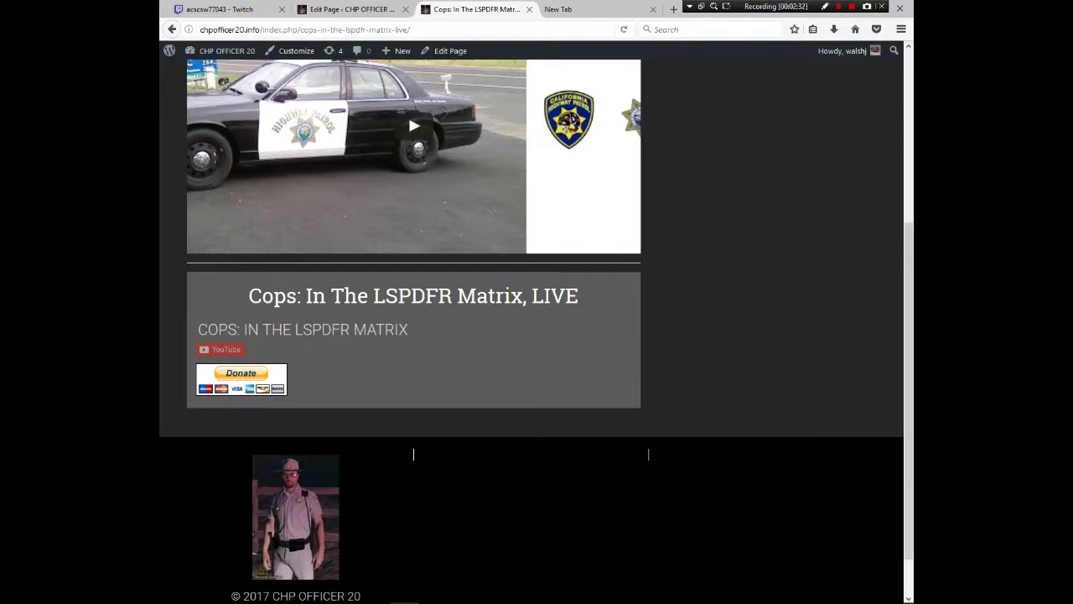
scroll(536, 335, "up", 4)
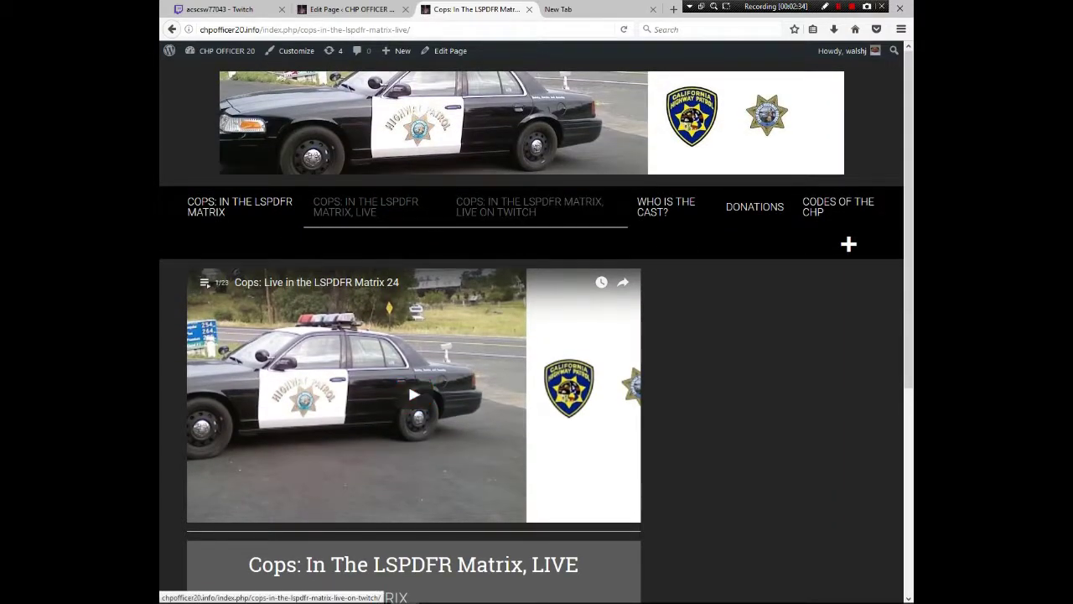
left_click(528, 207)
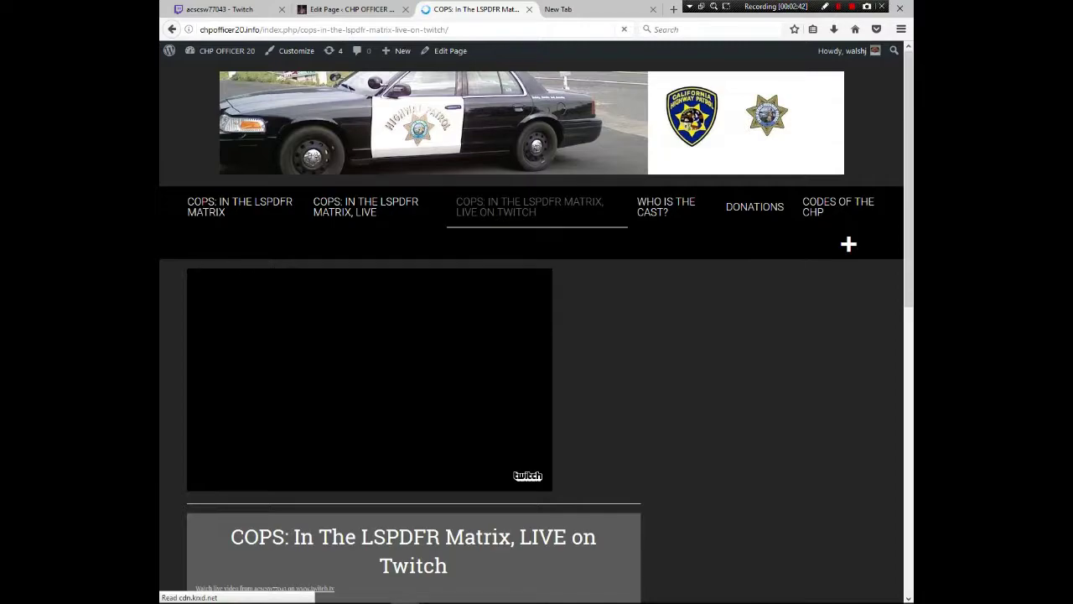
- Use Edit Page in the admin bar to open the LIVE on Twitch page's code
scroll(537, 335, "down", 2)
scroll(536, 336, "down", 2)
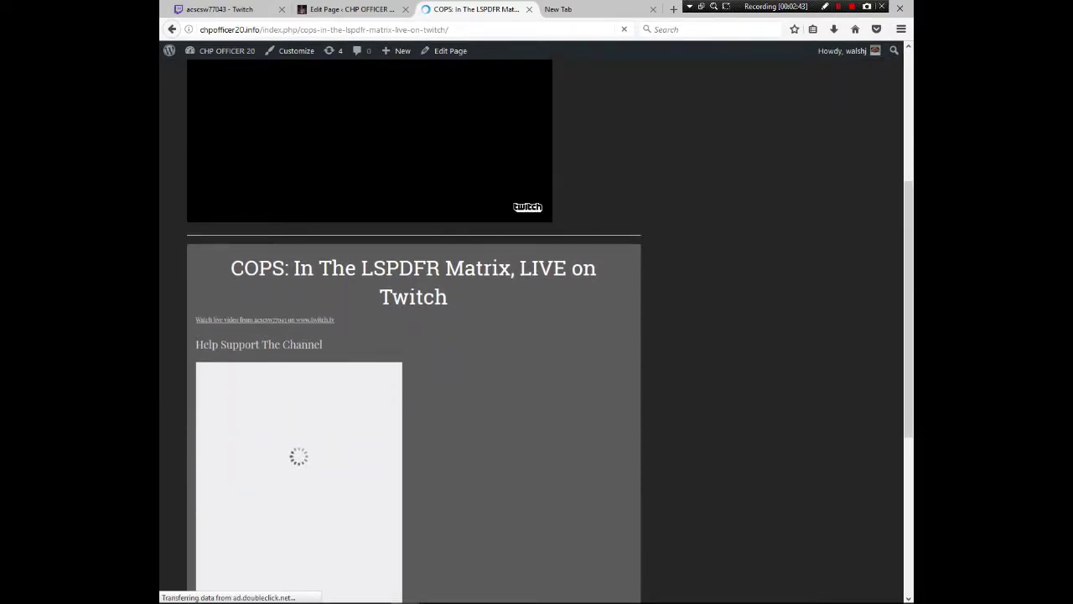
scroll(839, 139, "up", 3)
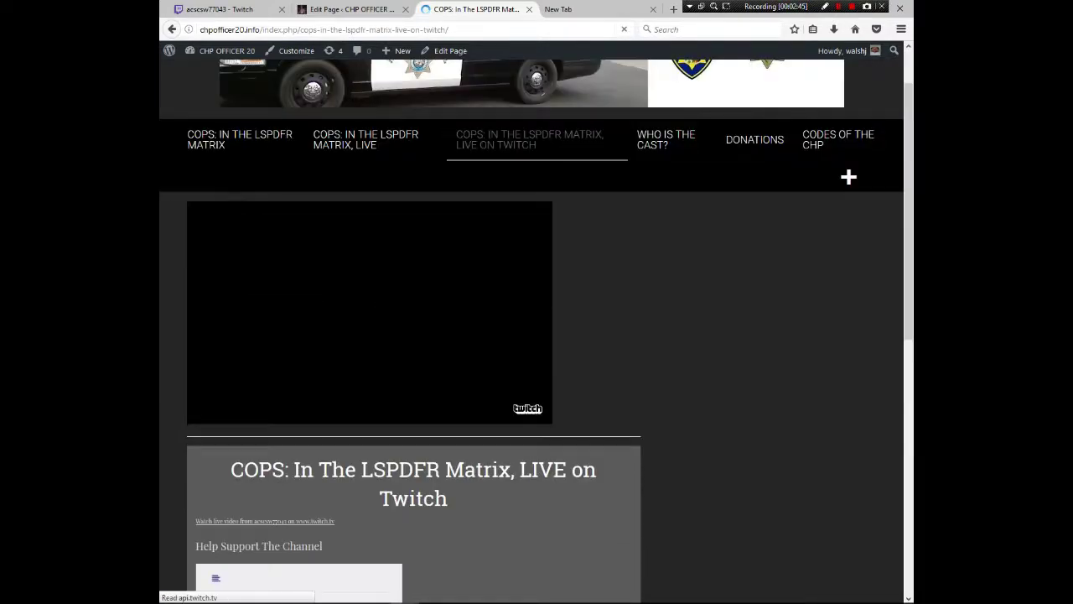
scroll(838, 140, "up", 1)
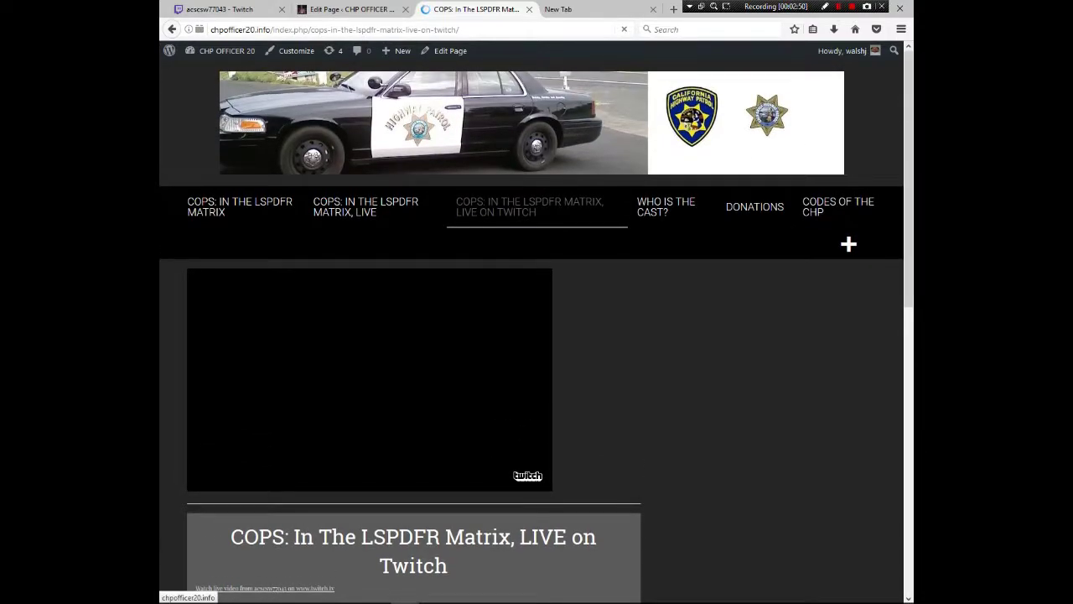
left_click(843, 50)
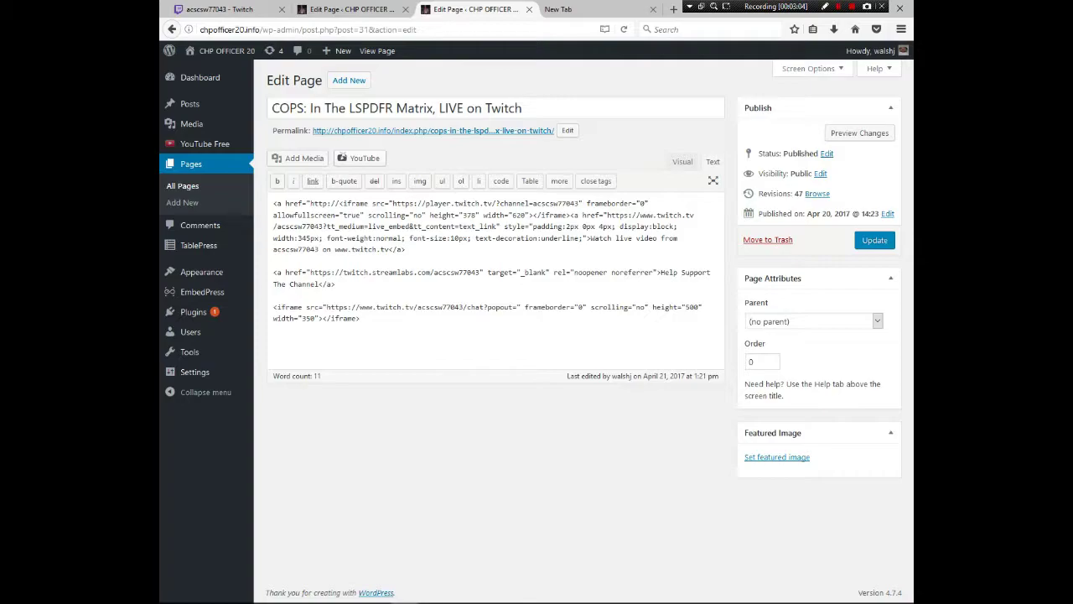
mouse_move(871, 50)
left_click(829, 109)
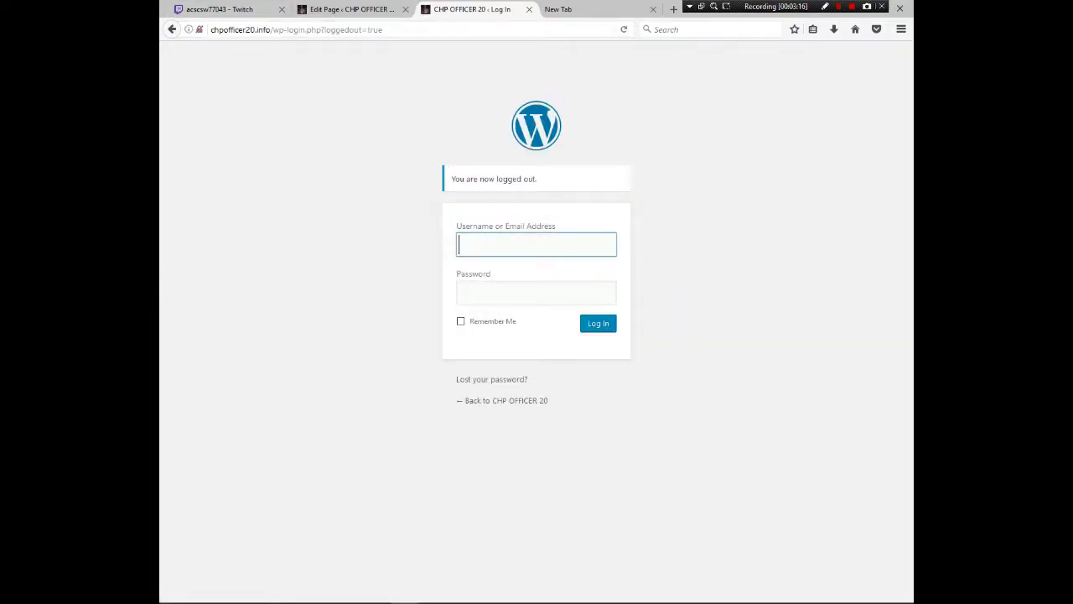
type("walshj")
key("Tab")
type("*************")
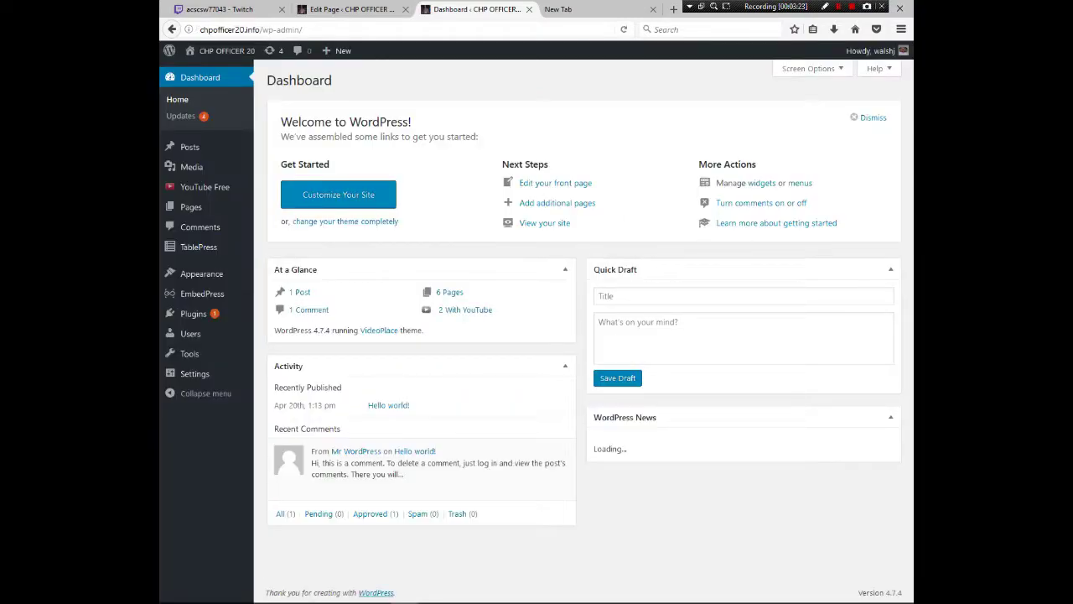
mouse_move(193, 207)
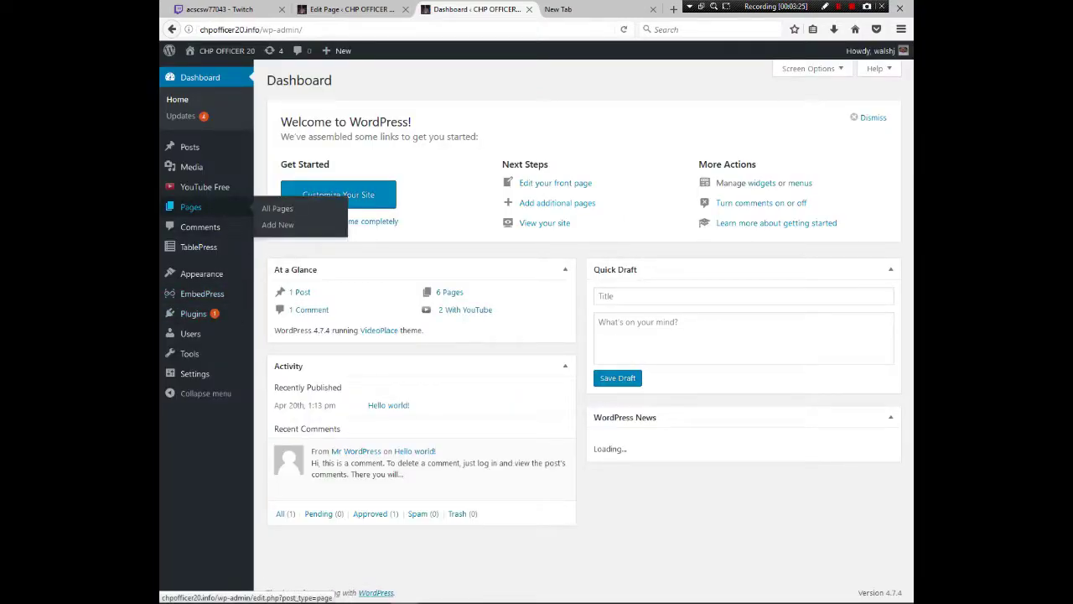
left_click(277, 208)
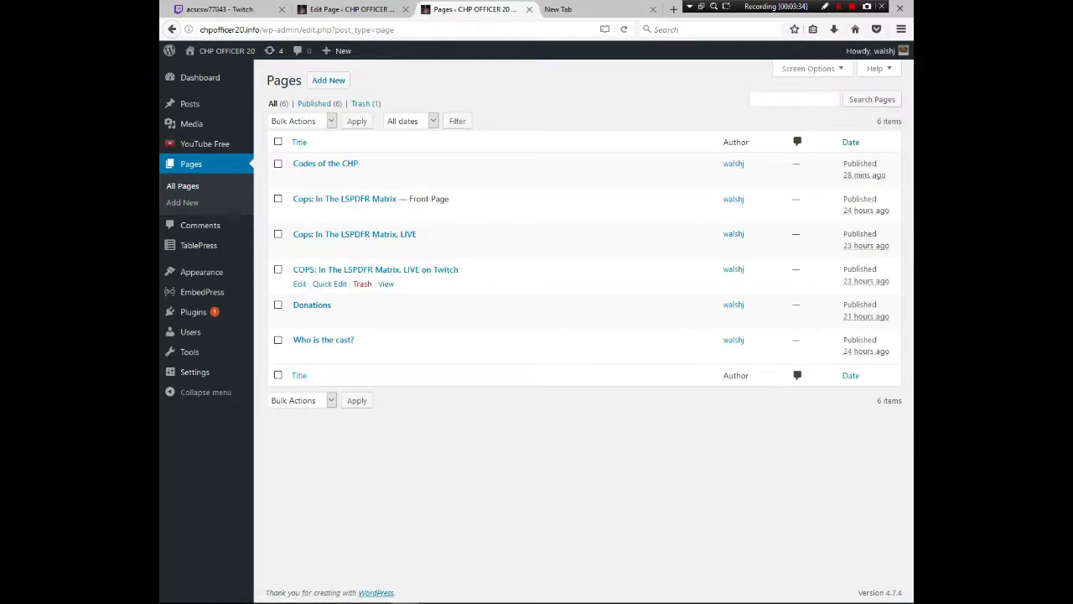
left_click(299, 284)
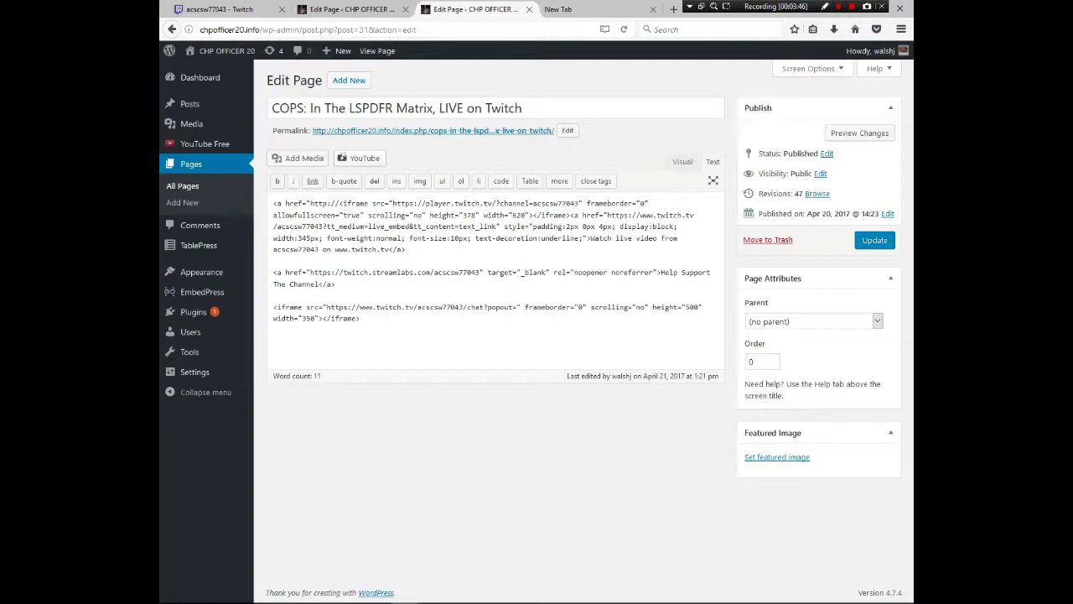
- Copy the player Embed Code from the Twitch channel's Share popup and return to the WordPress editor
left_click(216, 9)
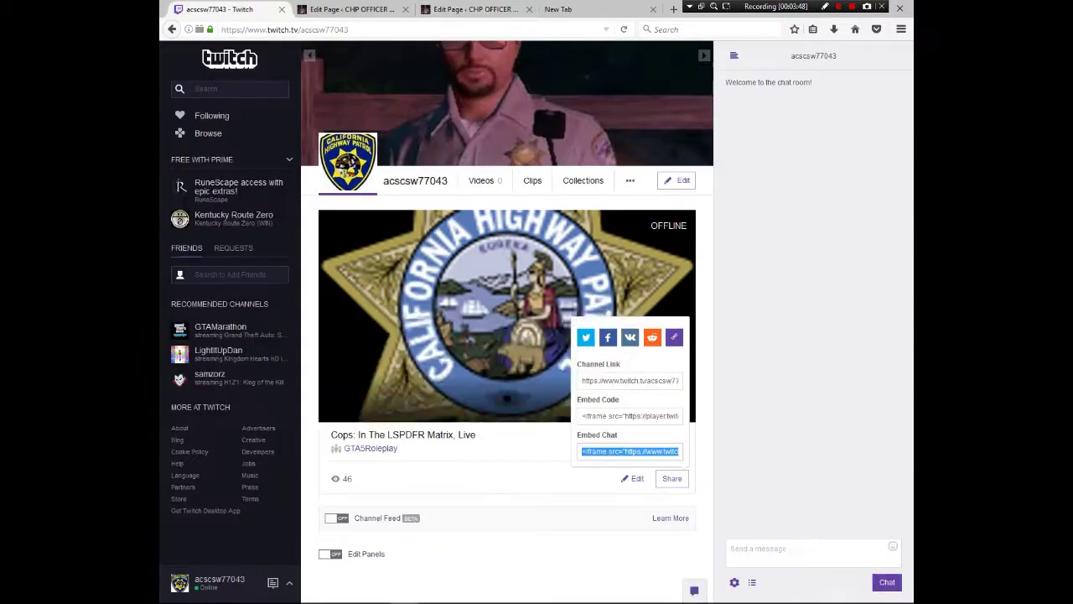
key("Escape")
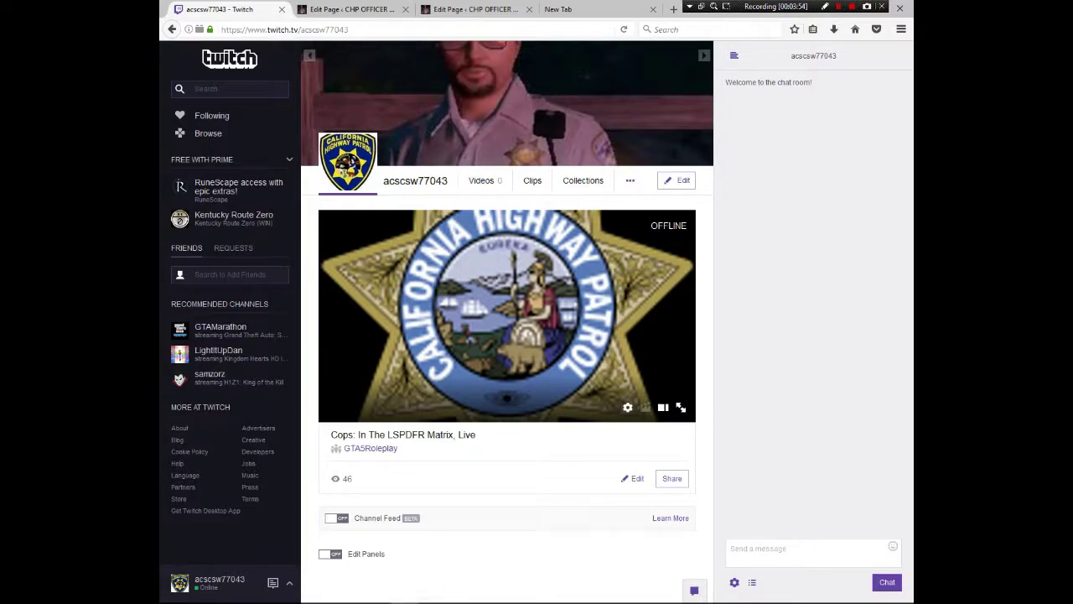
left_click(671, 478)
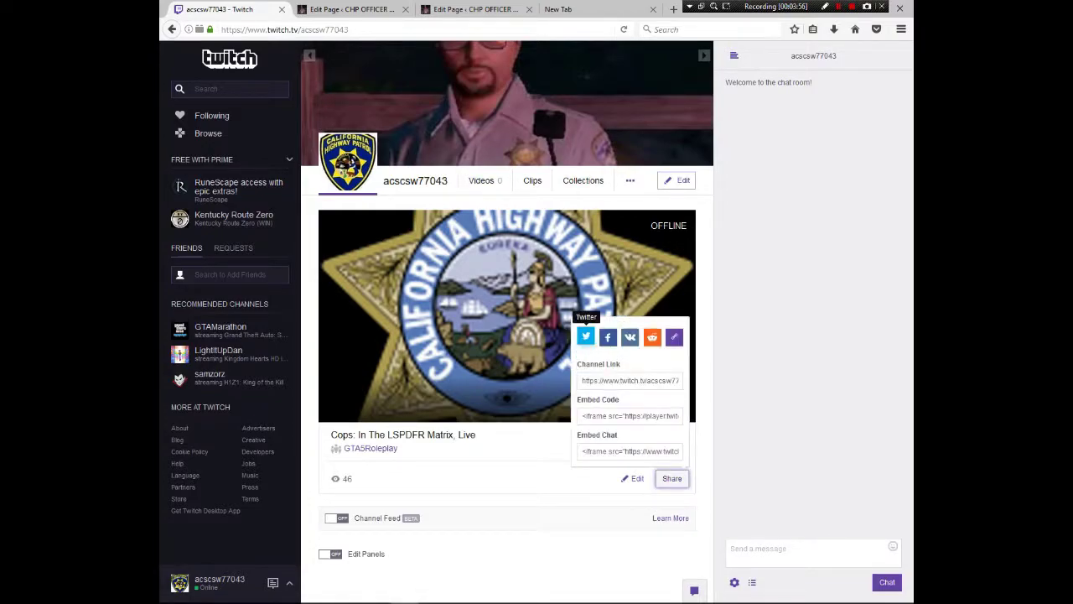
left_click(629, 416)
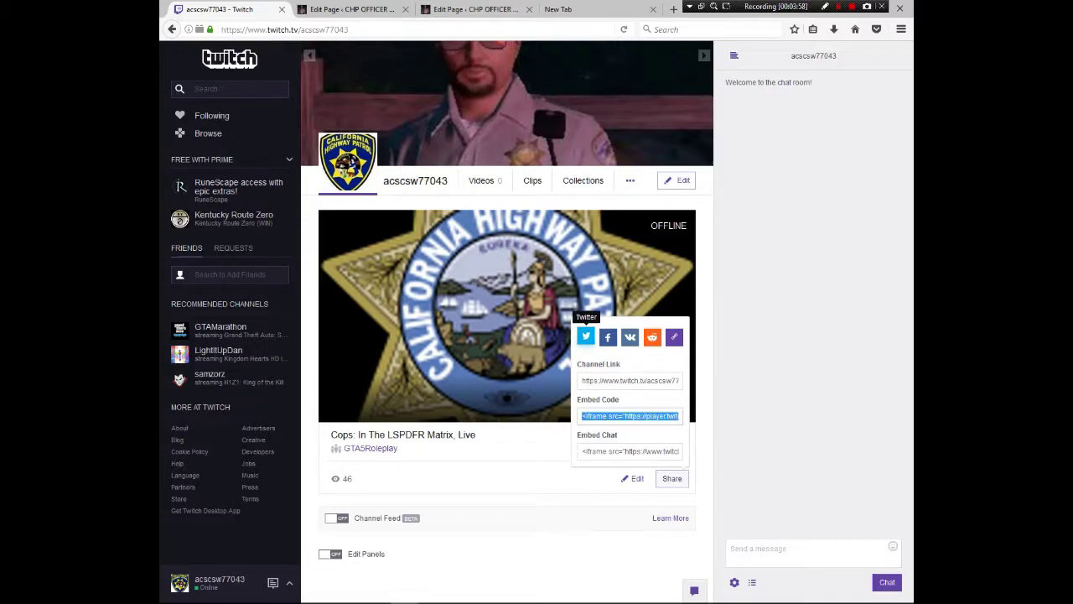
right_click(620, 419)
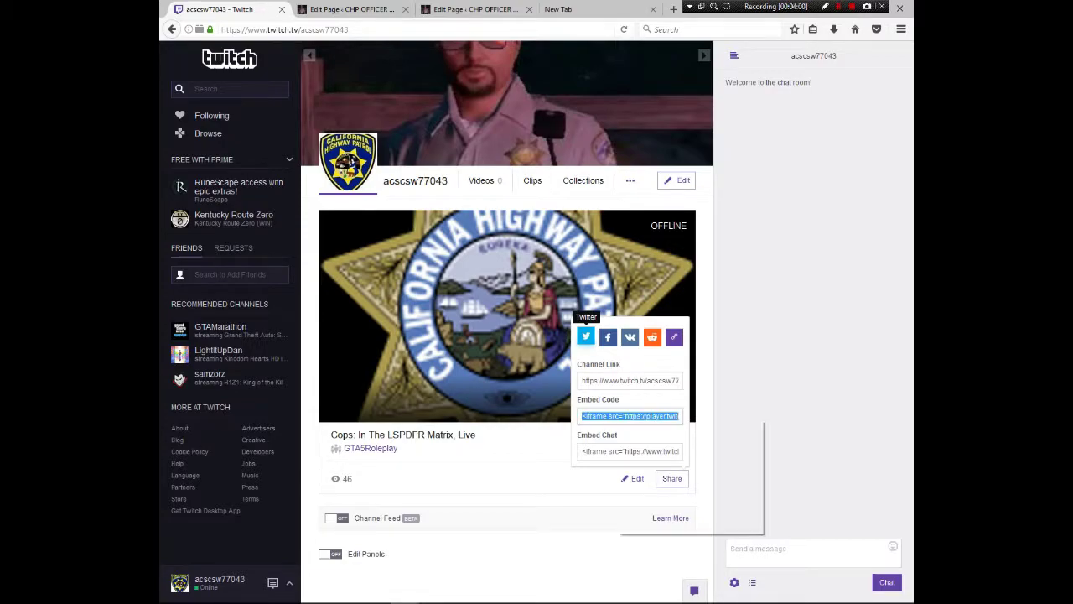
left_click(646, 455)
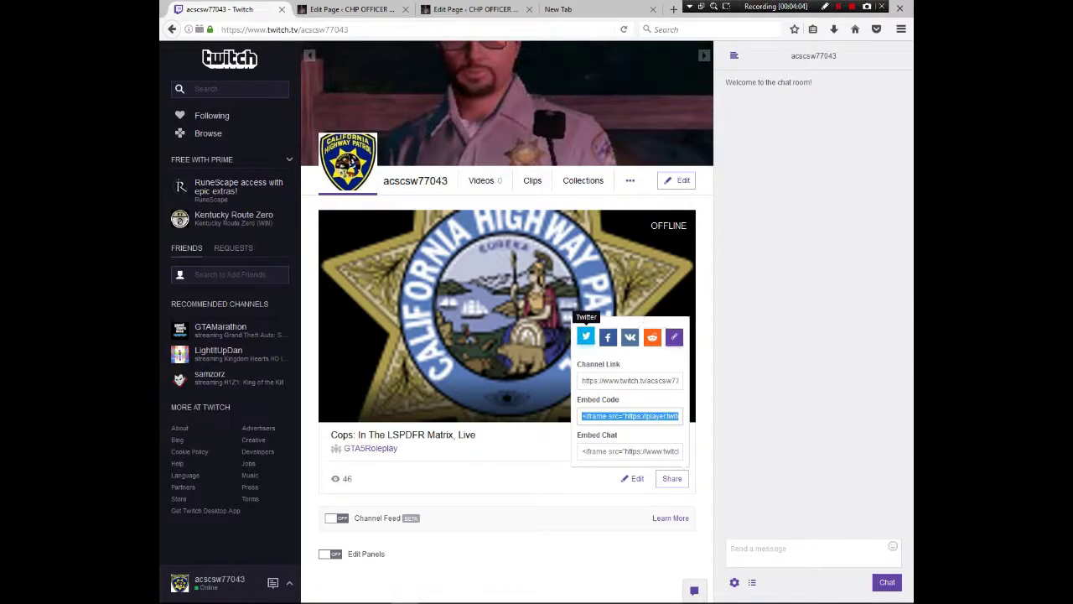
left_click(352, 9)
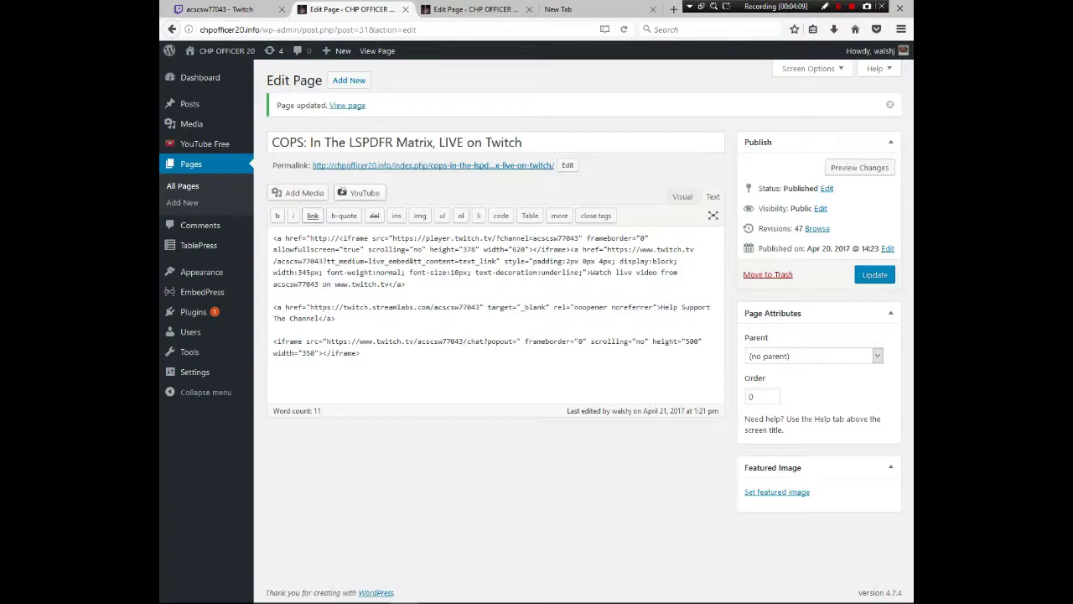
- Paste the embed code as a link URL, cancel the link, and return to Twitch
left_click(312, 215)
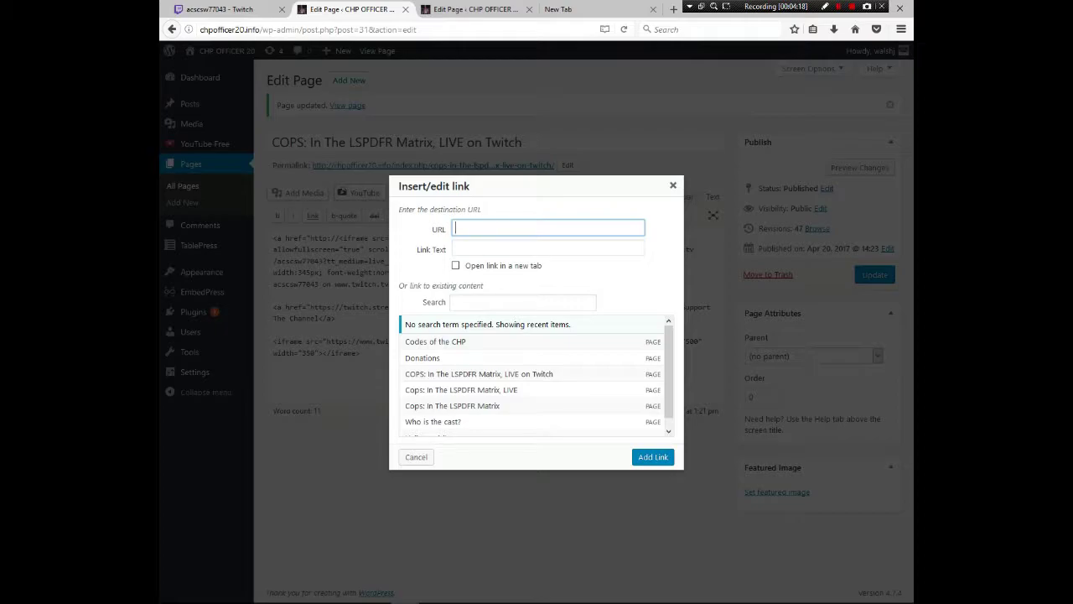
right_click(486, 228)
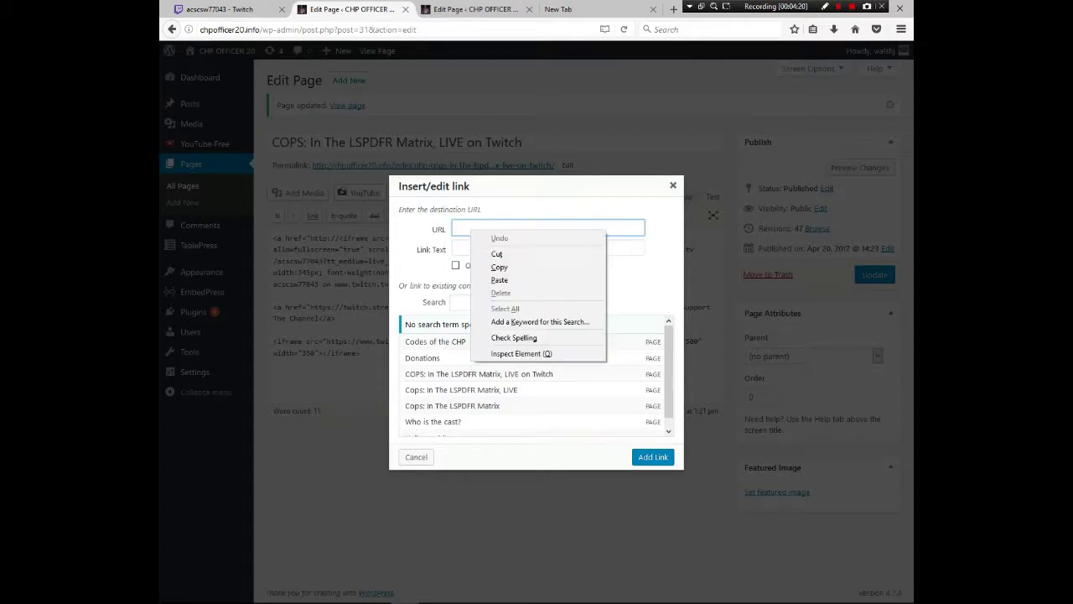
left_click(515, 277)
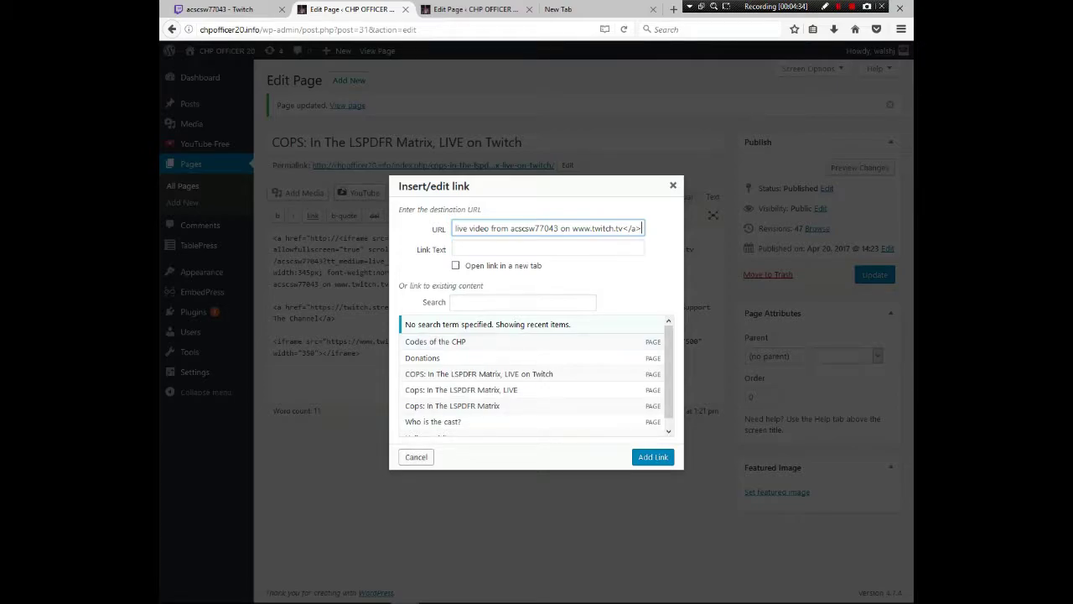
key("Escape")
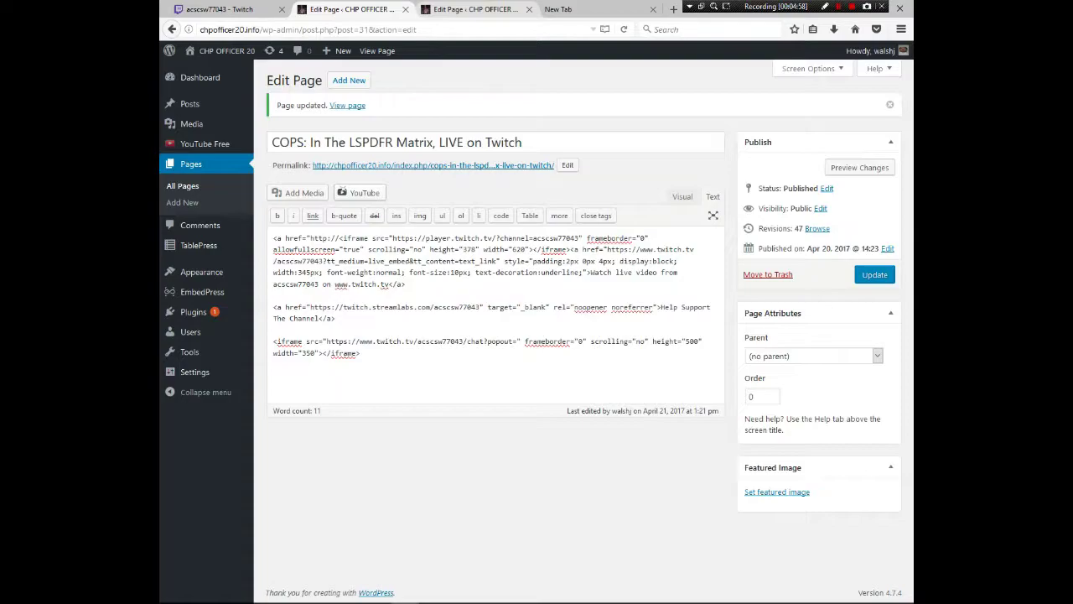
left_click(218, 9)
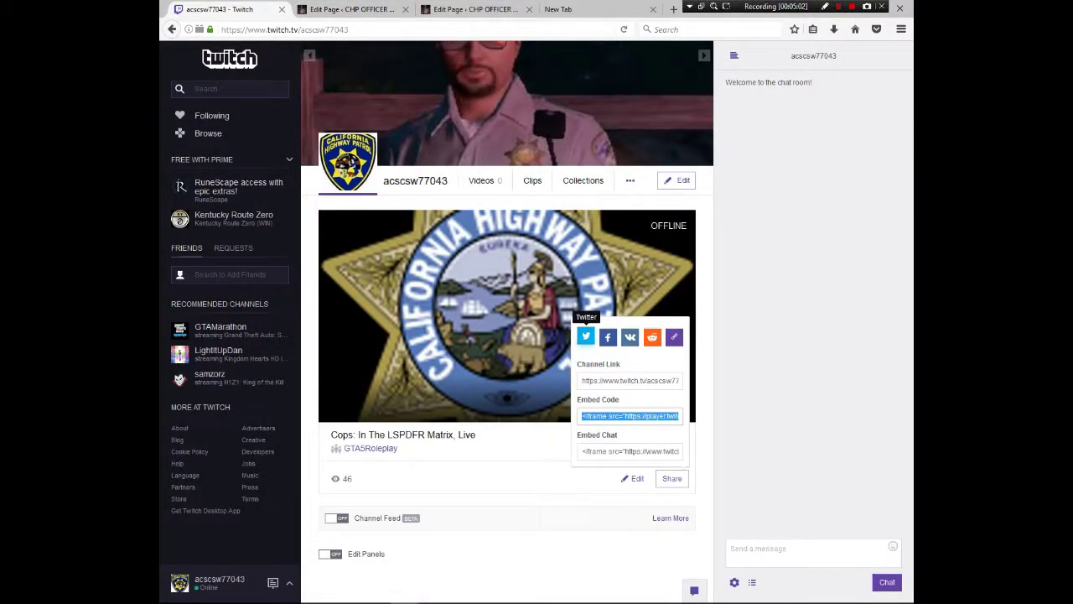
- Copy the full Embed Chat code from the Twitch Share popup and return to WordPress
left_click(630, 451)
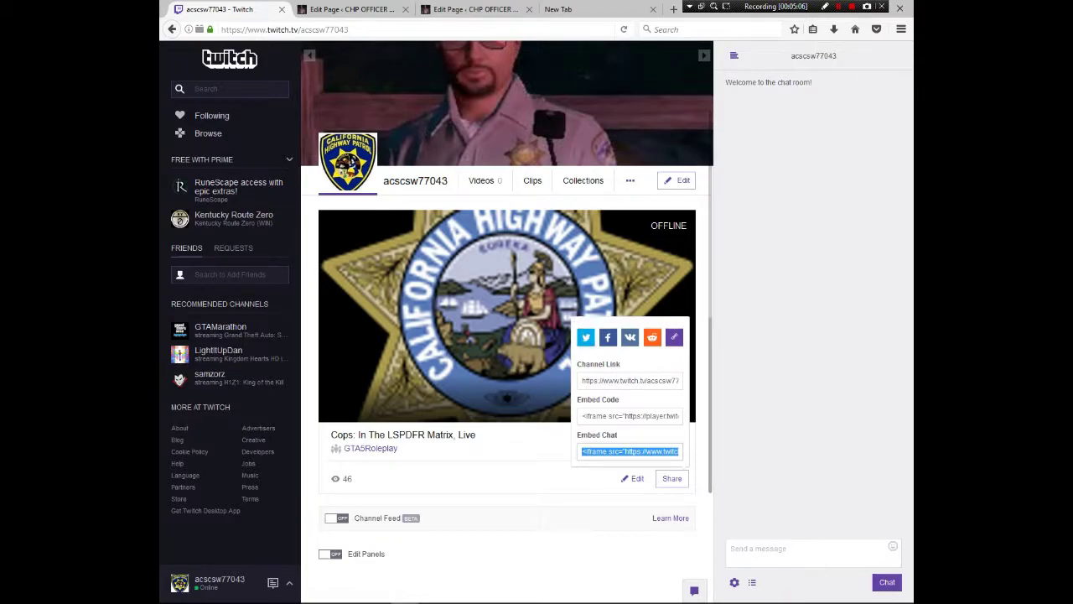
left_click(672, 478)
left_click(671, 478)
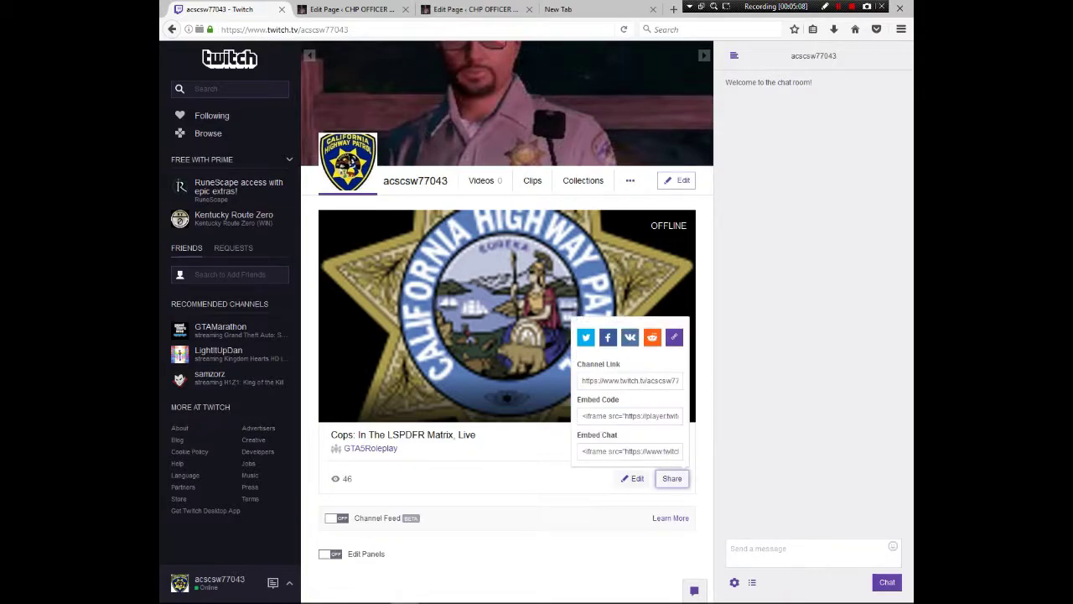
left_click(629, 451)
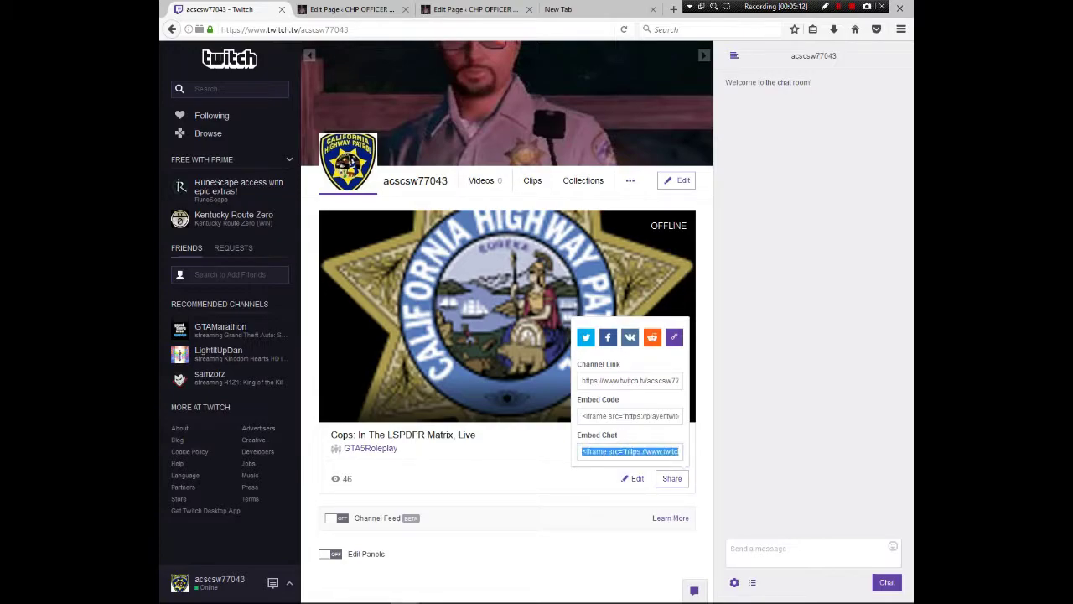
right_click(601, 451)
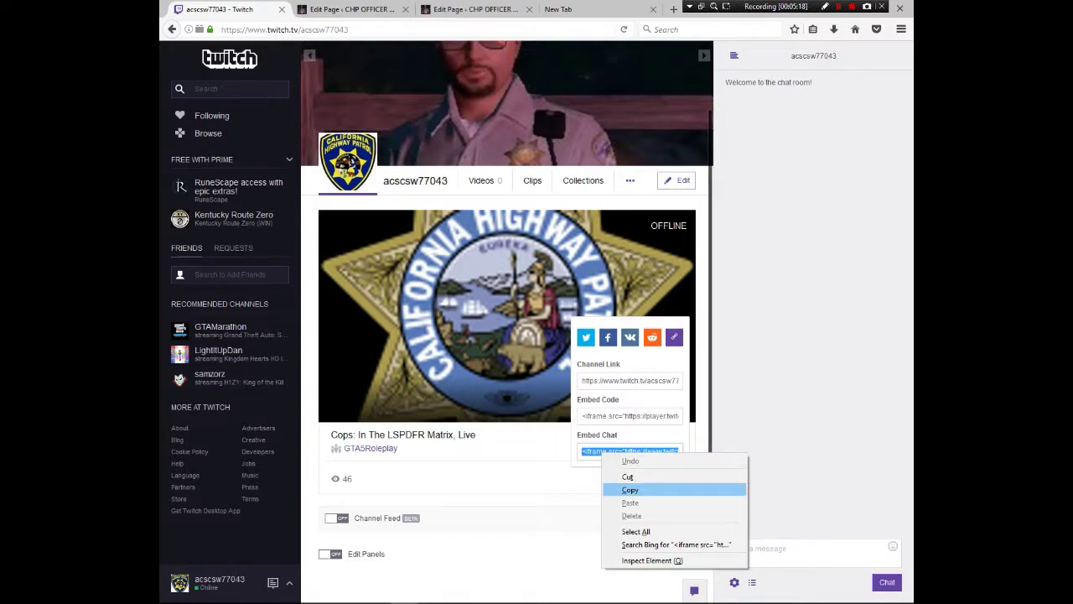
left_click(630, 489)
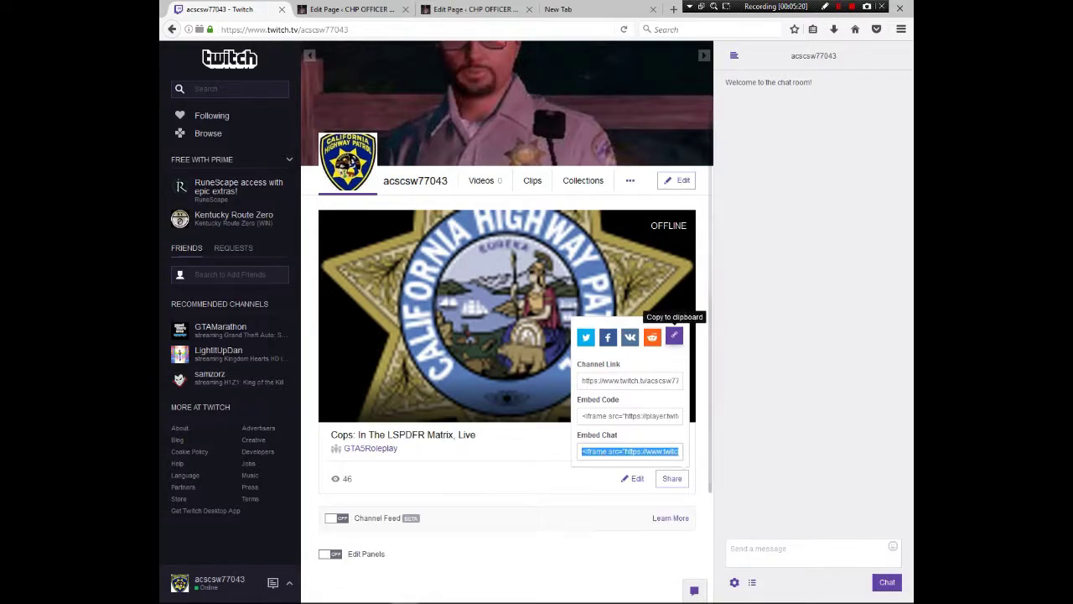
key("ctrl+Tab")
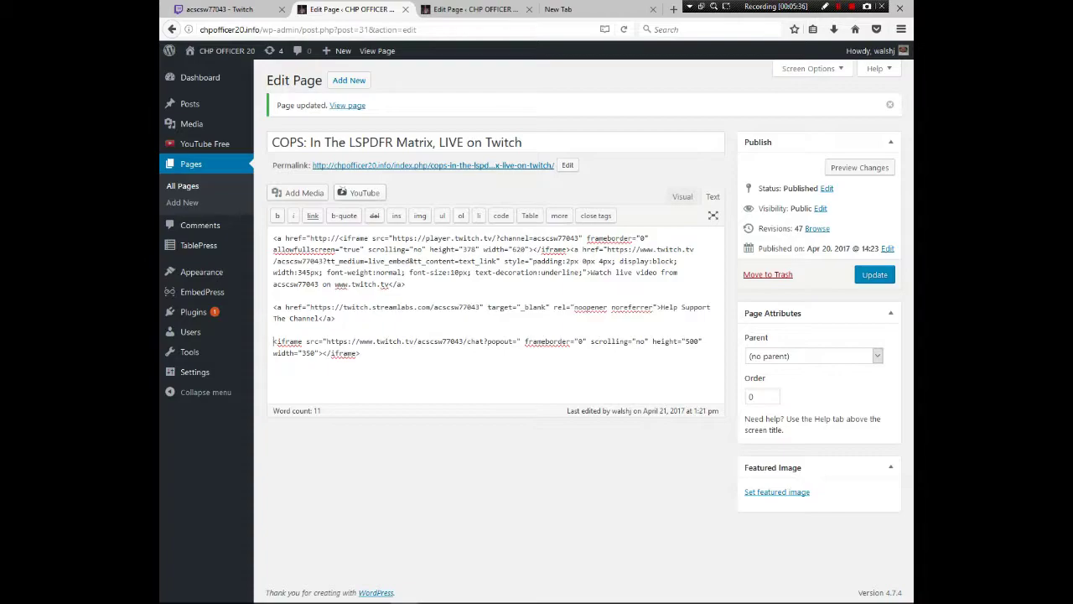
- Paste the Twitch chat iframe code at the iframe line and update the page
right_click(274, 343)
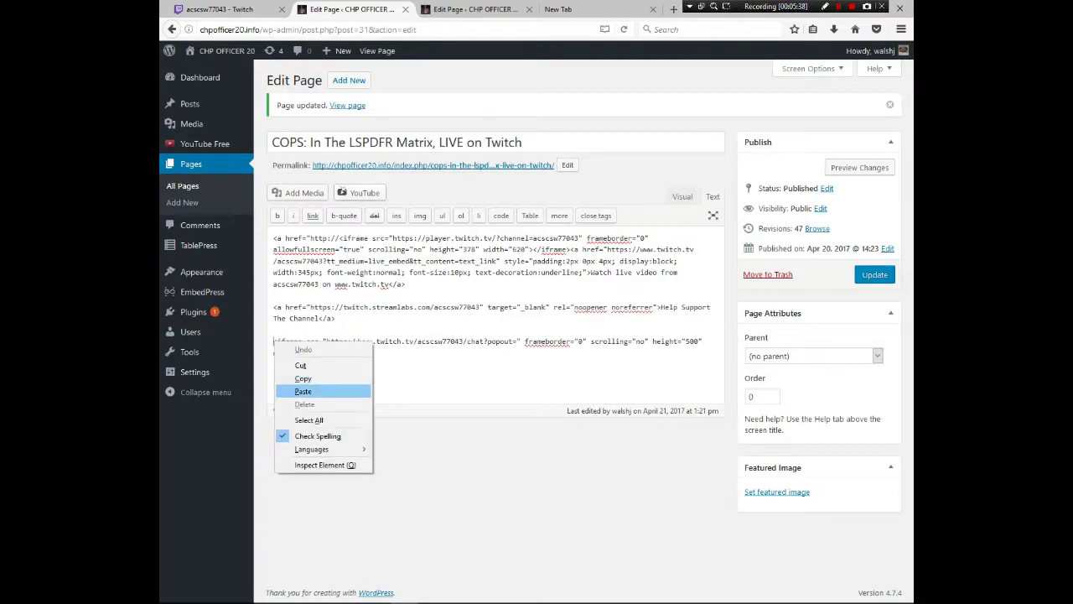
left_click(302, 391)
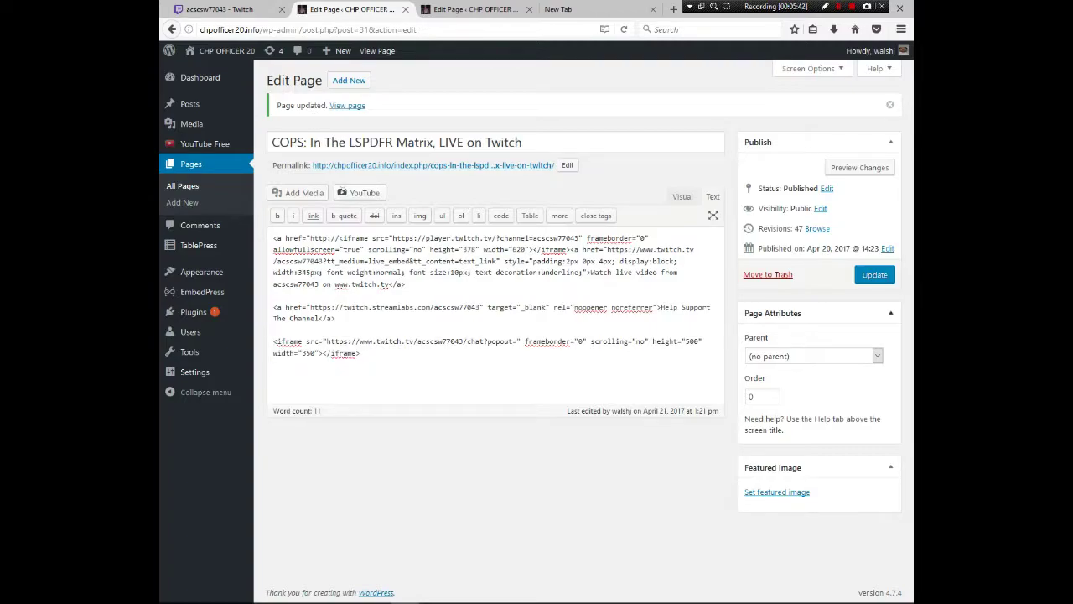
left_click(874, 274)
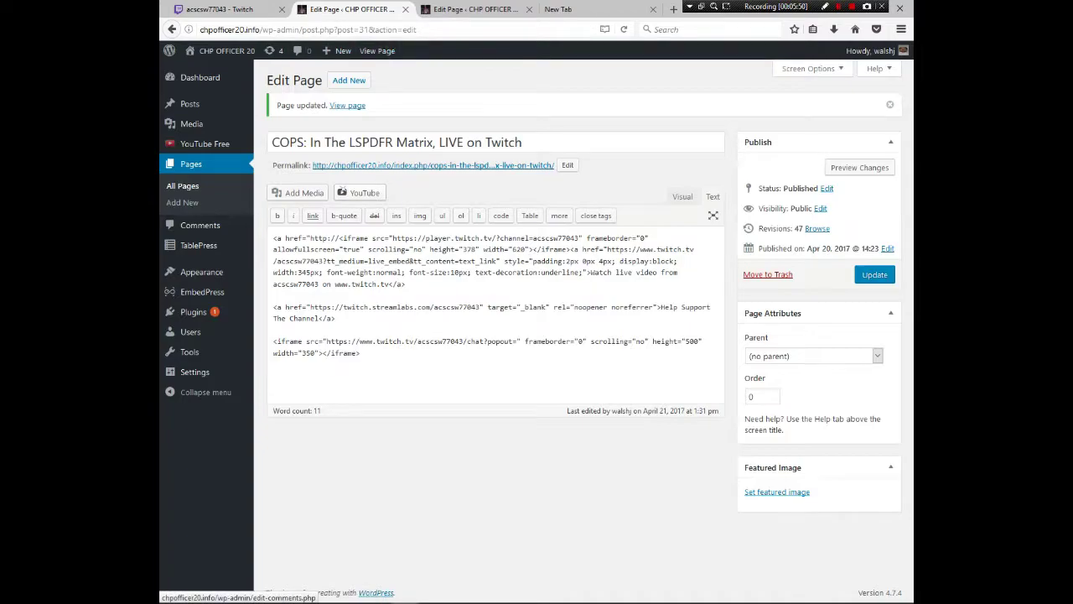
- Close the duplicate Edit Page tab and view the published page
key("ctrl+Tab")
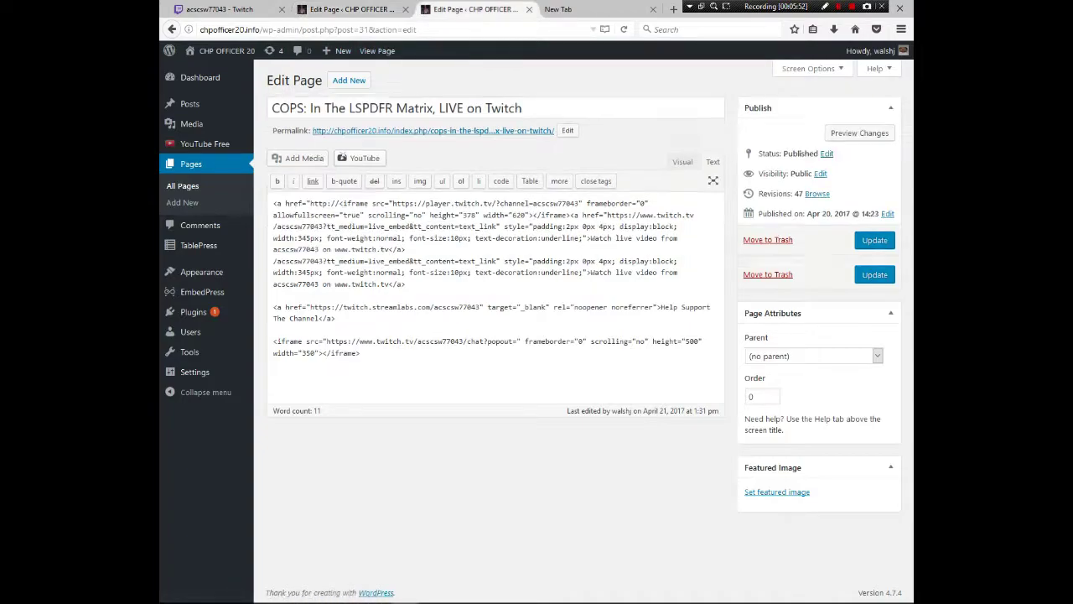
left_click(528, 9)
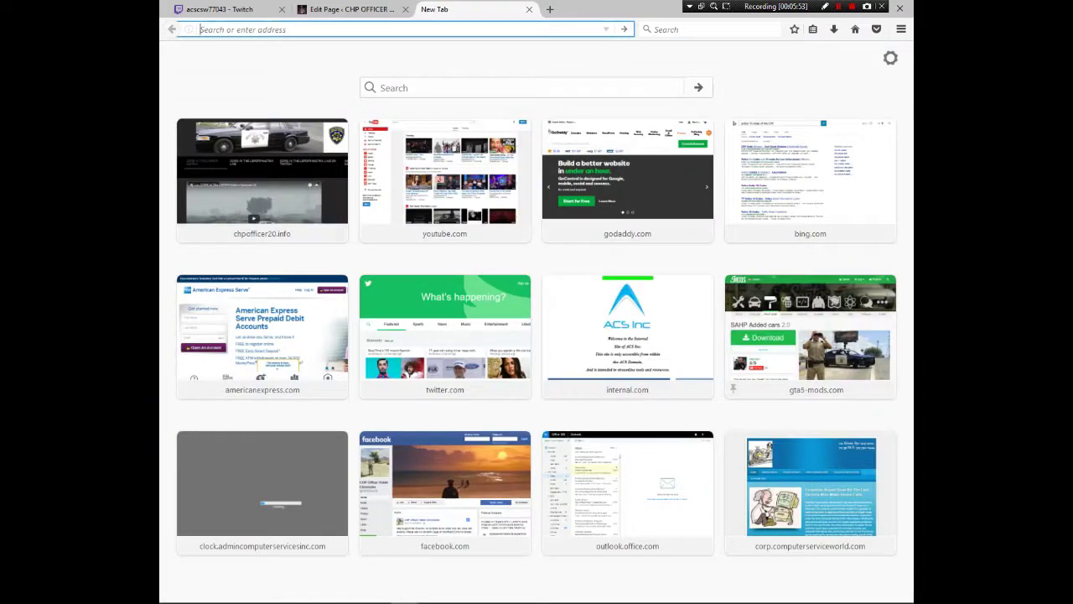
left_click(352, 9)
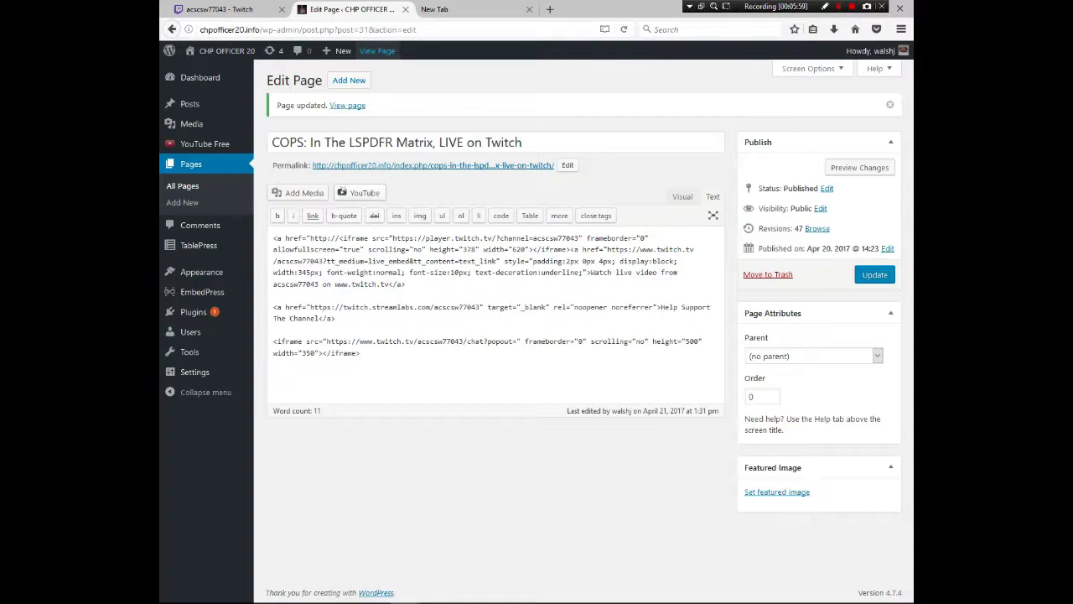
left_click(376, 51)
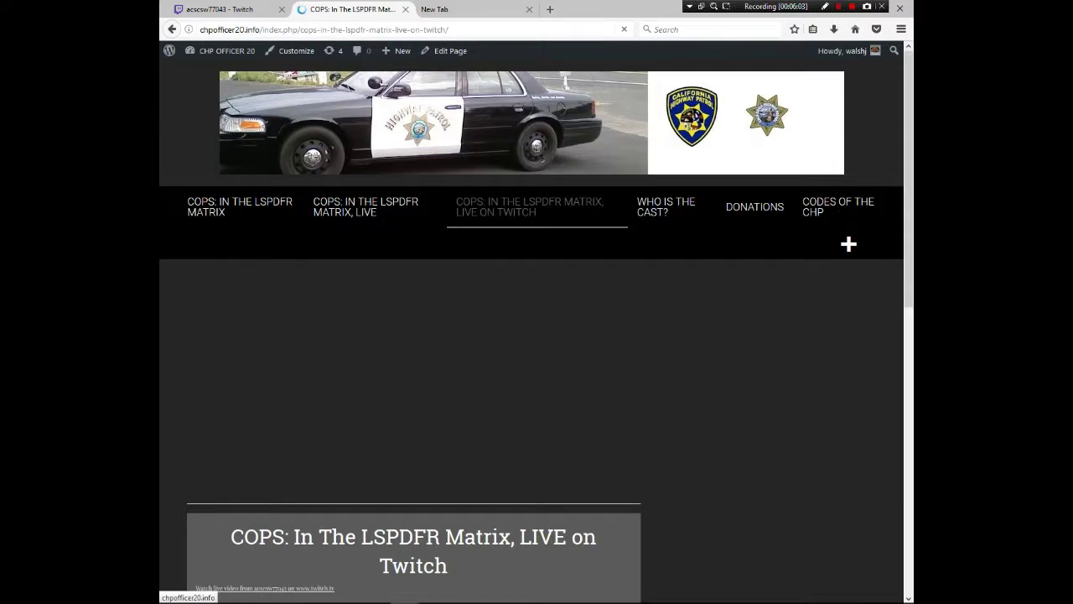
- Scroll the live page to confirm the offline Twitch player and the chat room both load
scroll(537, 335, "down", 3)
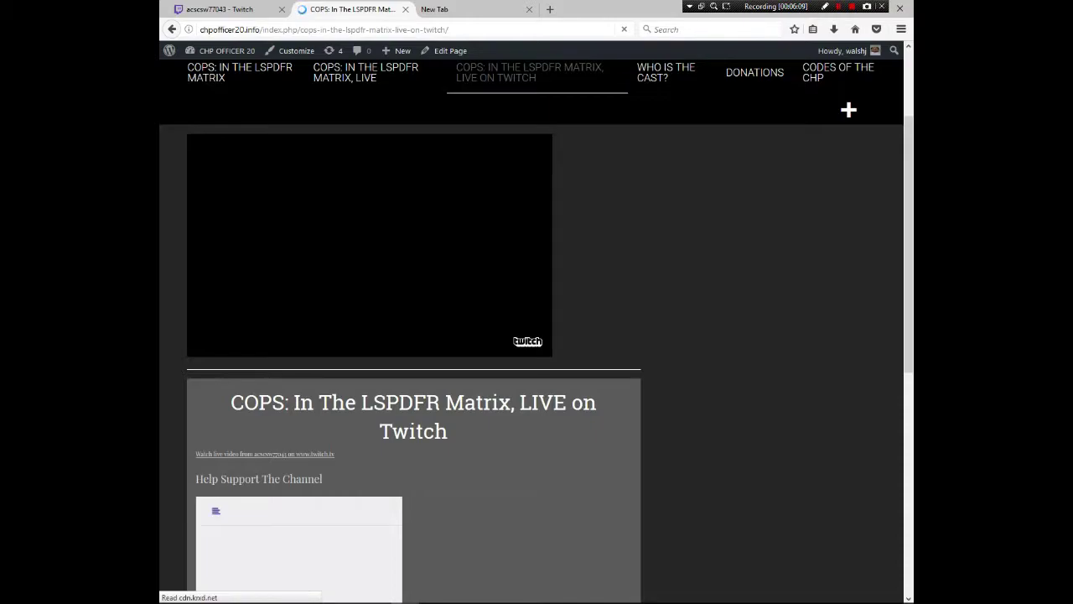
scroll(537, 336, "down", 2)
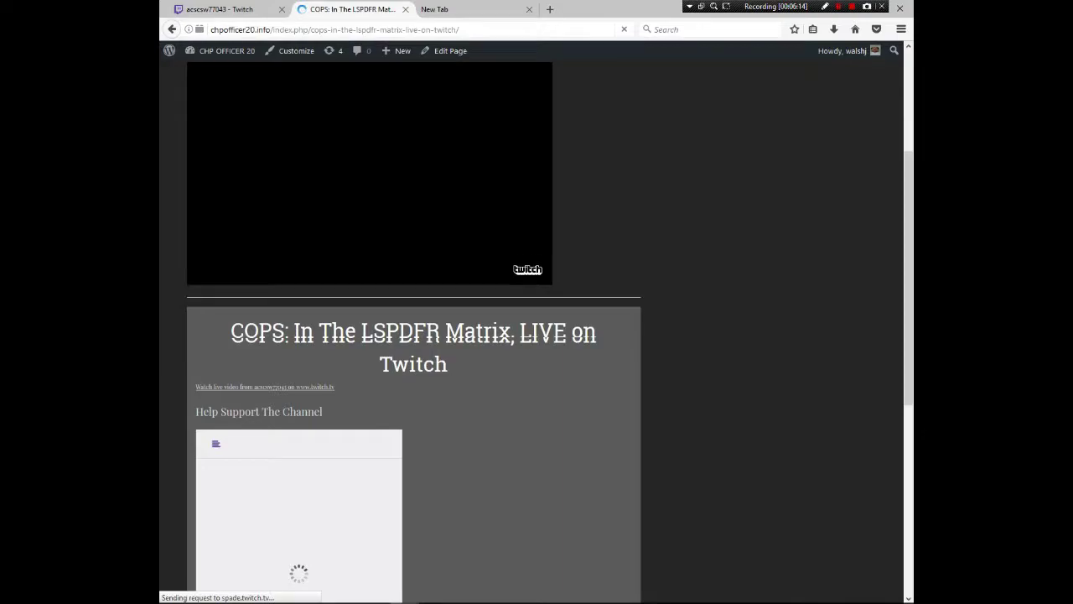
scroll(537, 336, "down", 3)
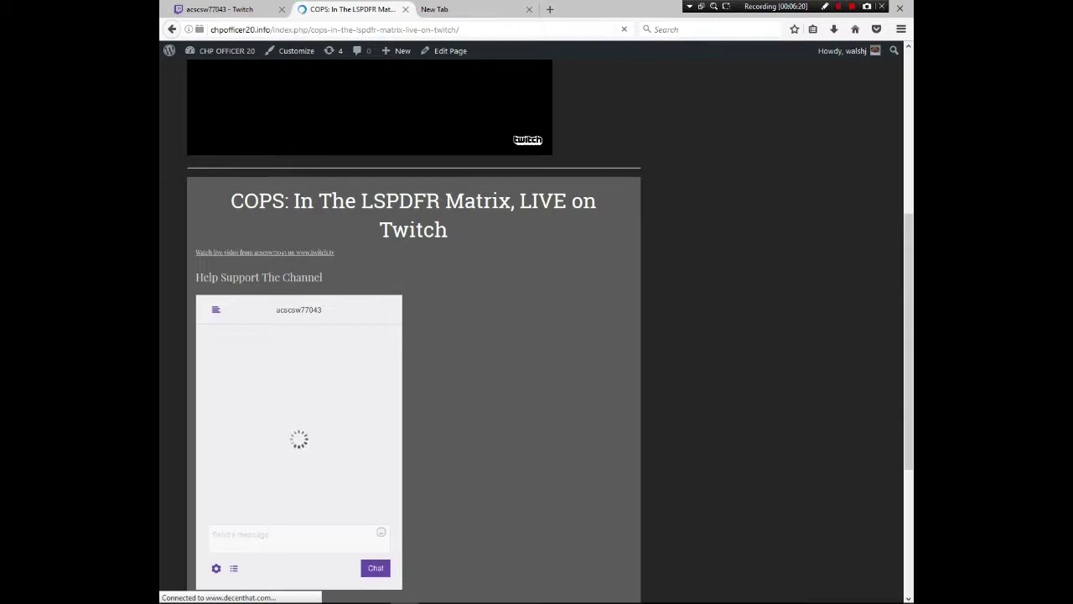
scroll(537, 336, "up", 5)
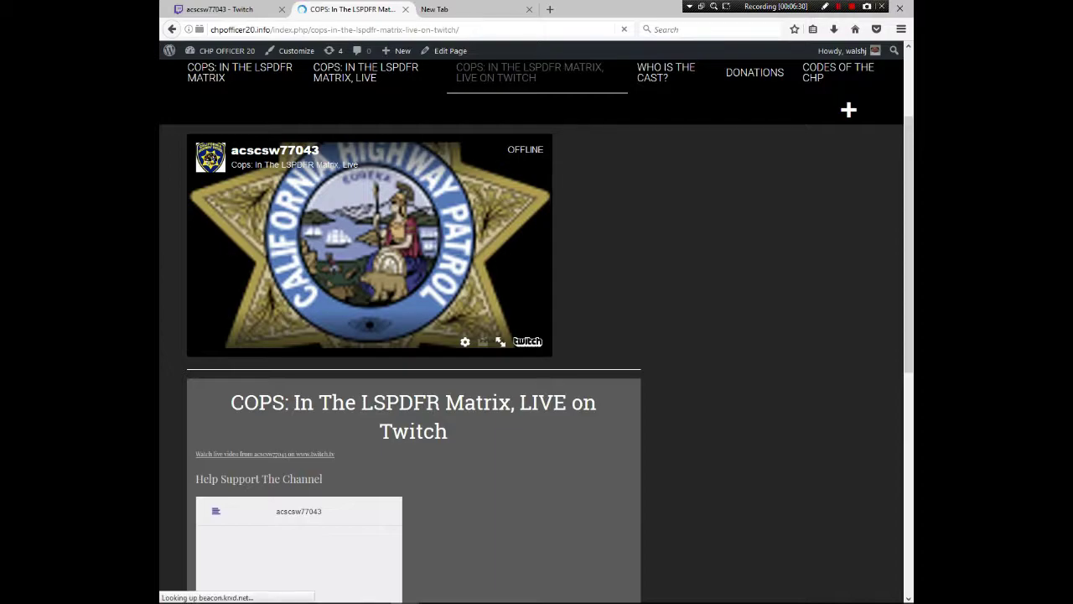
scroll(413, 588, "down", 5)
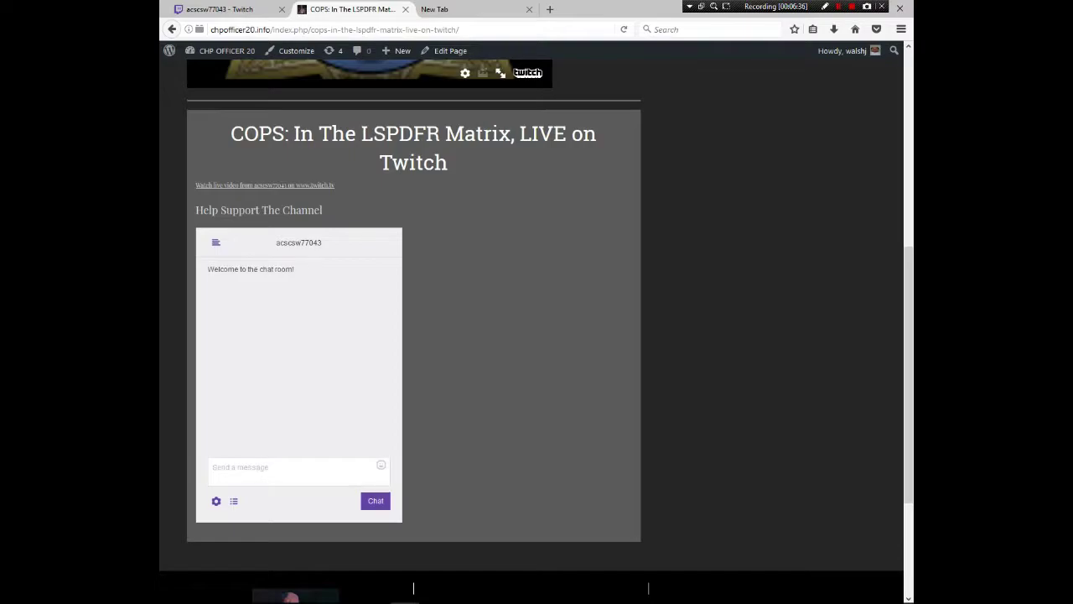
scroll(413, 588, "up", 5)
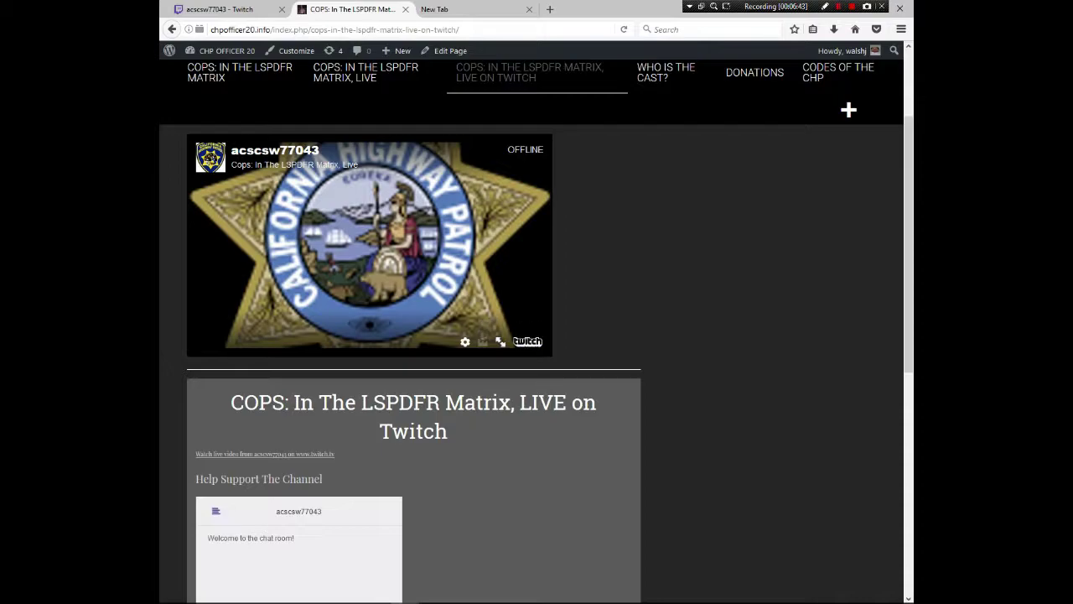
scroll(531, 327, "up", 3)
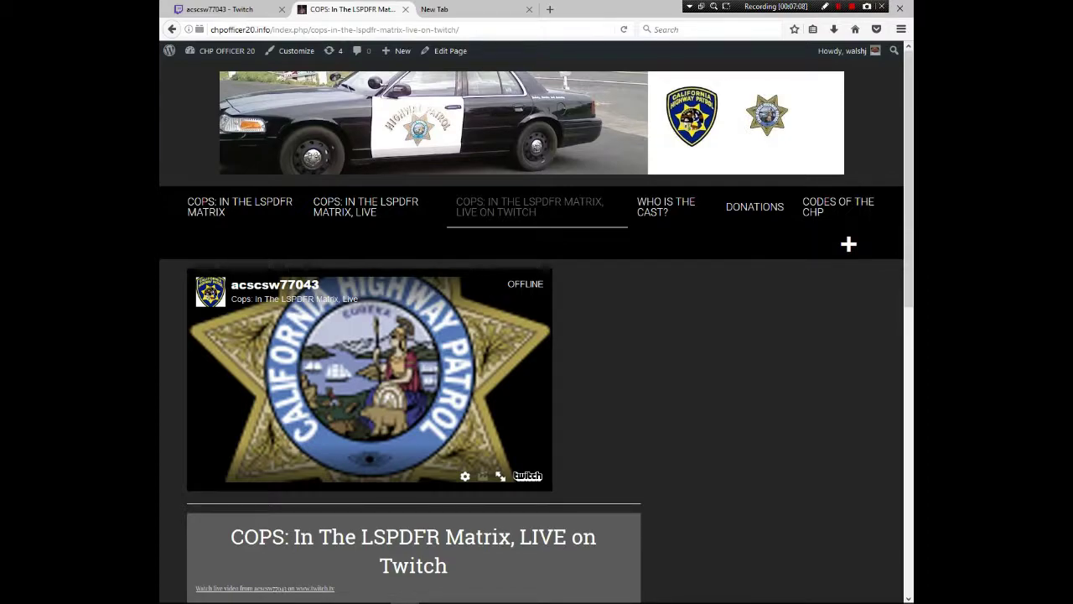
scroll(531, 335, "down", 10)
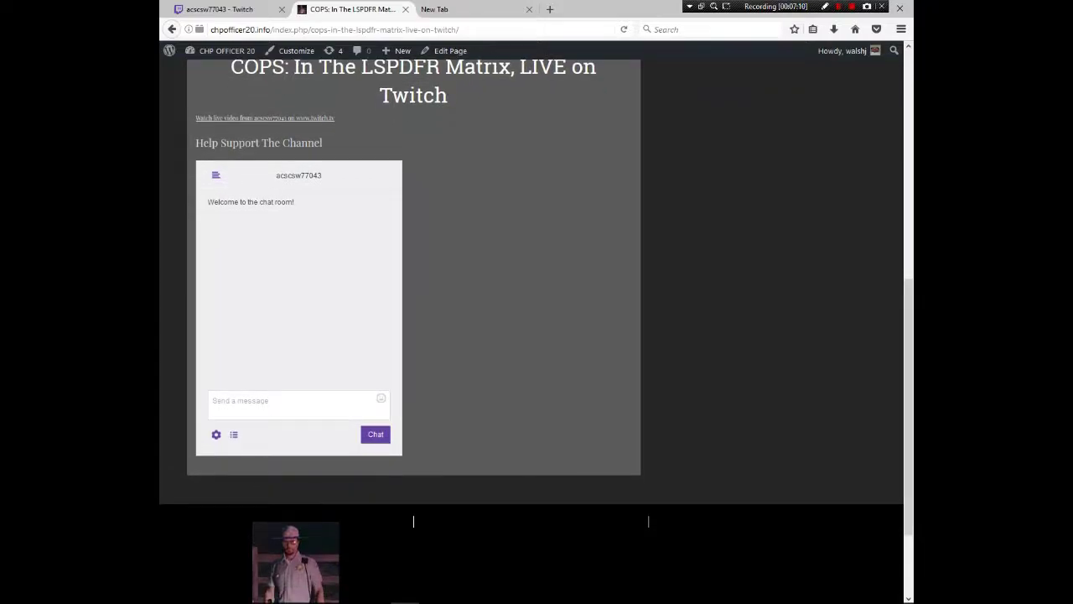
scroll(532, 335, "down", 2)
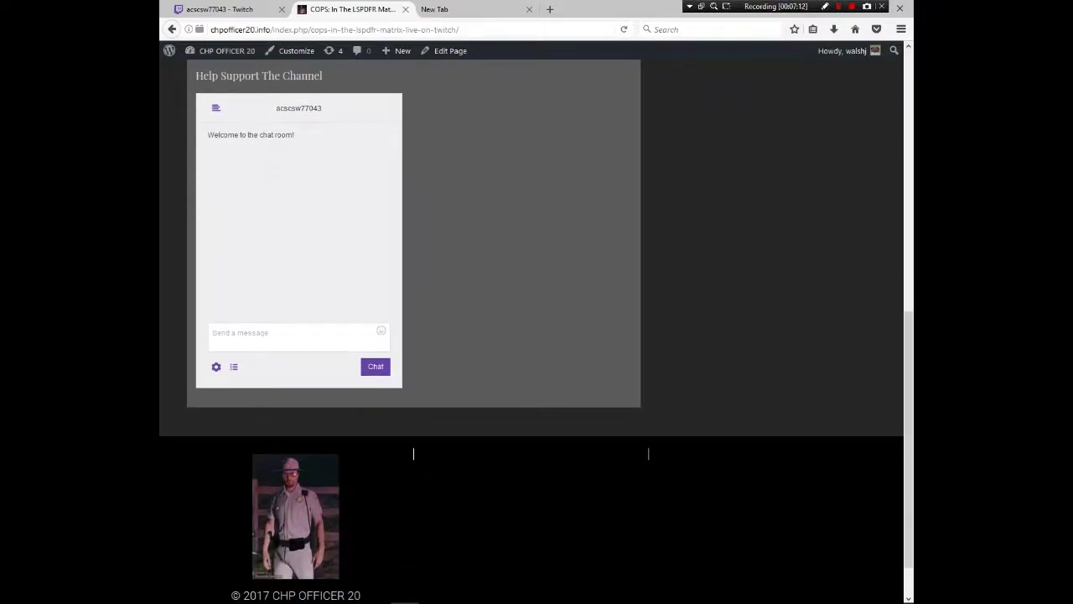